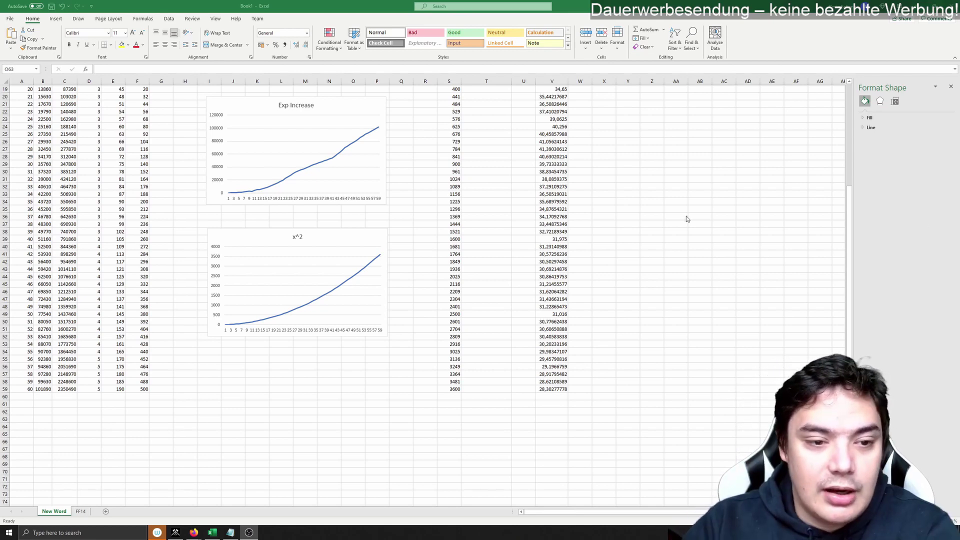
# Review the values in columns B and C, then select the Total Exp chart
pyautogui.scroll(6, 420, 265)
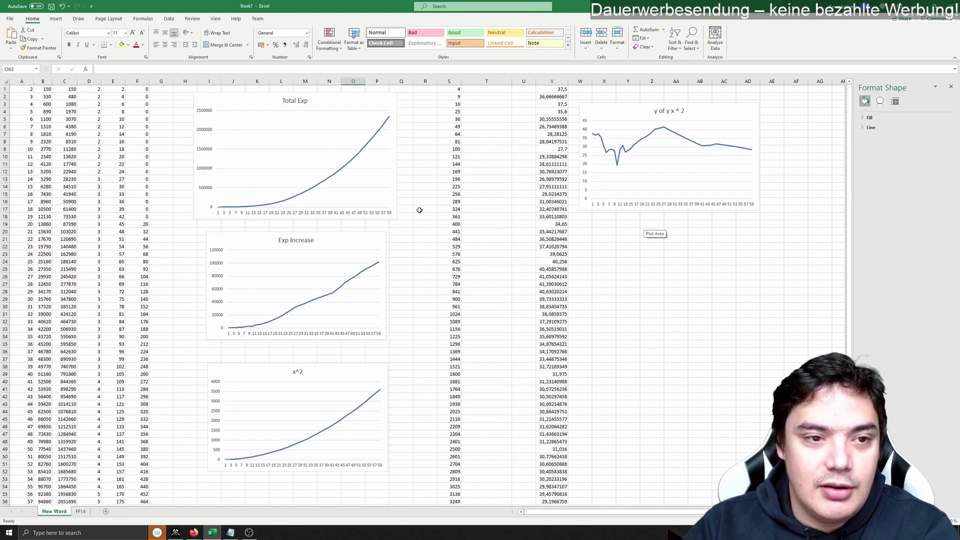
pyautogui.click(25, 90)
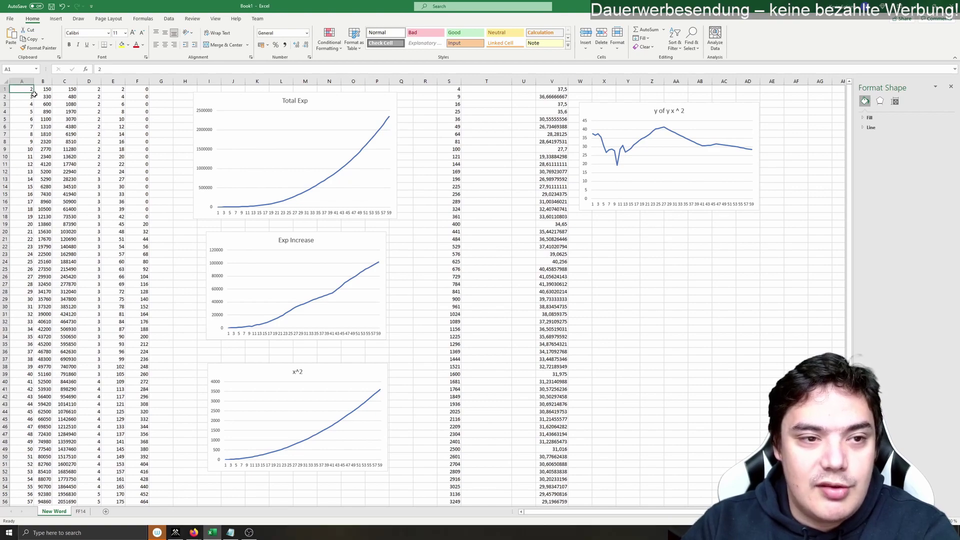
pyautogui.scroll(-12, 35, 105)
pyautogui.scroll(12, 40, 125)
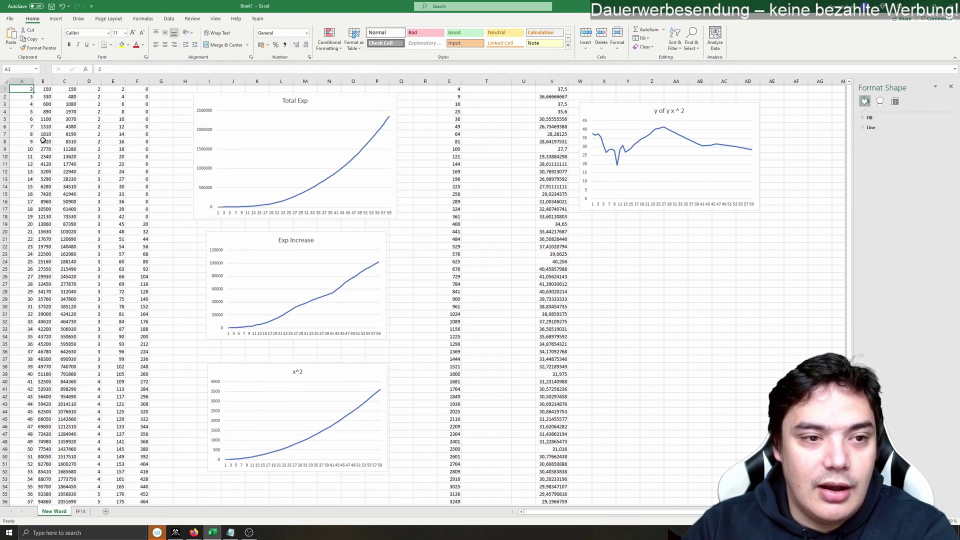
pyautogui.click(39, 81)
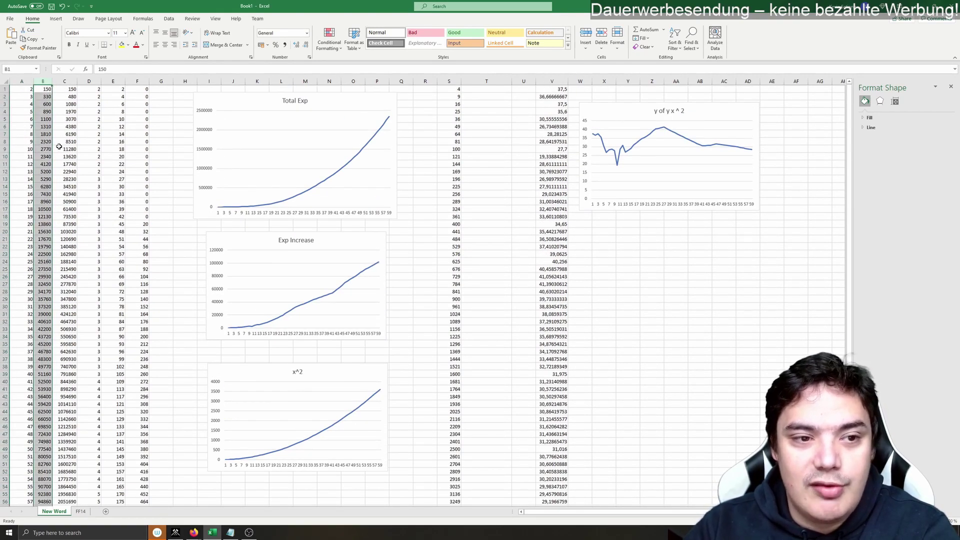
pyautogui.click(42, 112)
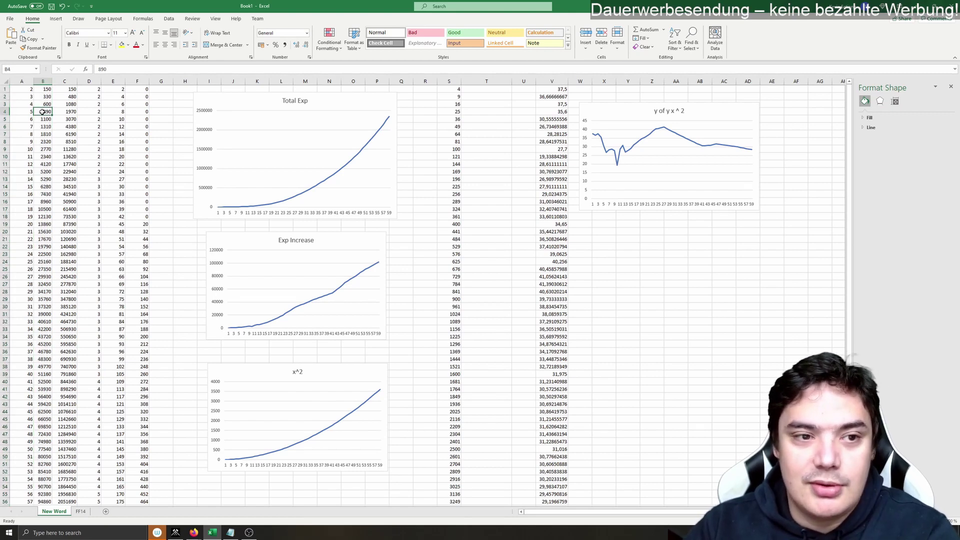
pyautogui.click(64, 81)
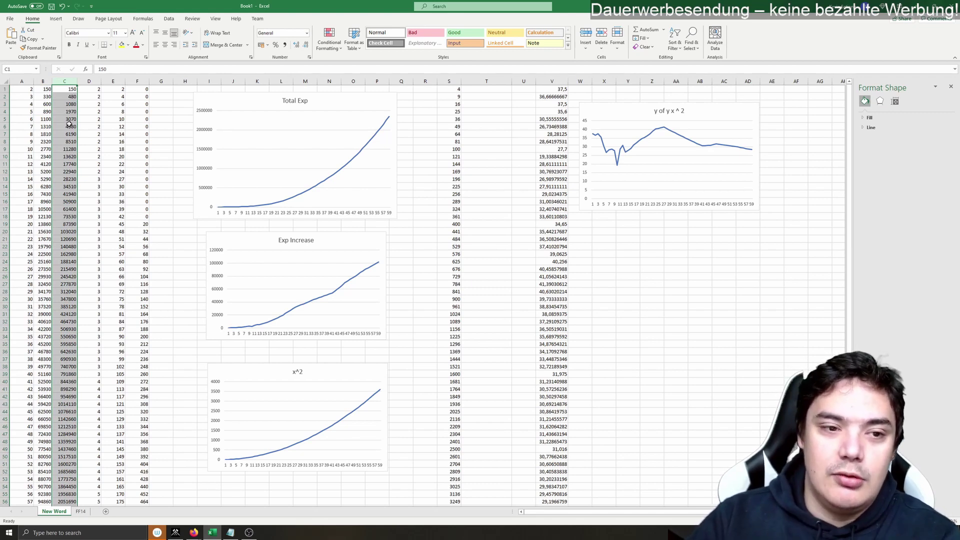
pyautogui.click(70, 125)
pyautogui.scroll(-4, 77, 183)
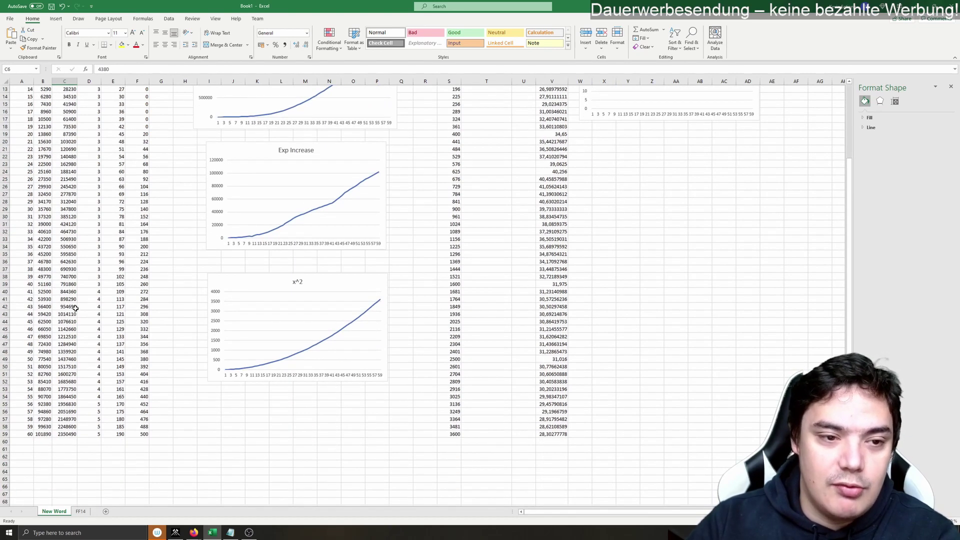
pyautogui.scroll(4, 65, 240)
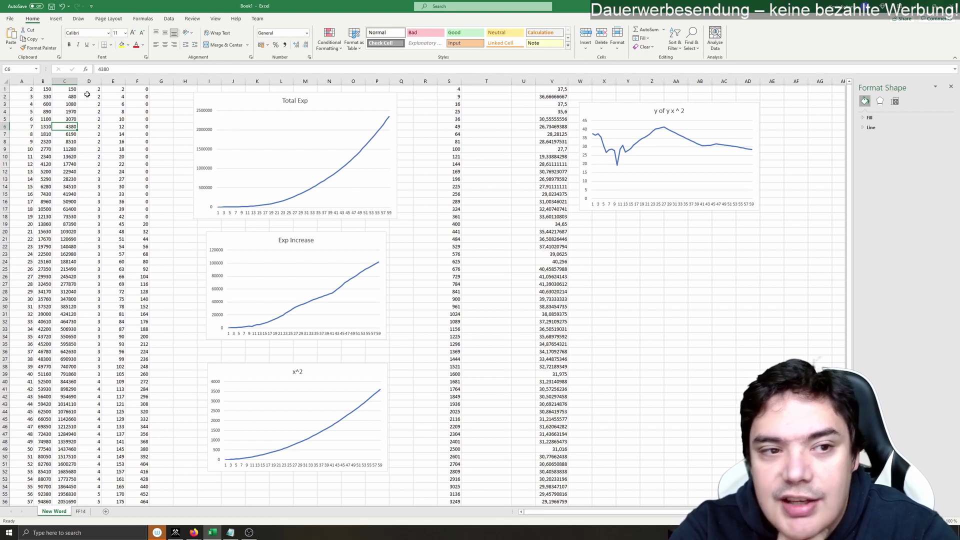
pyautogui.click(274, 102)
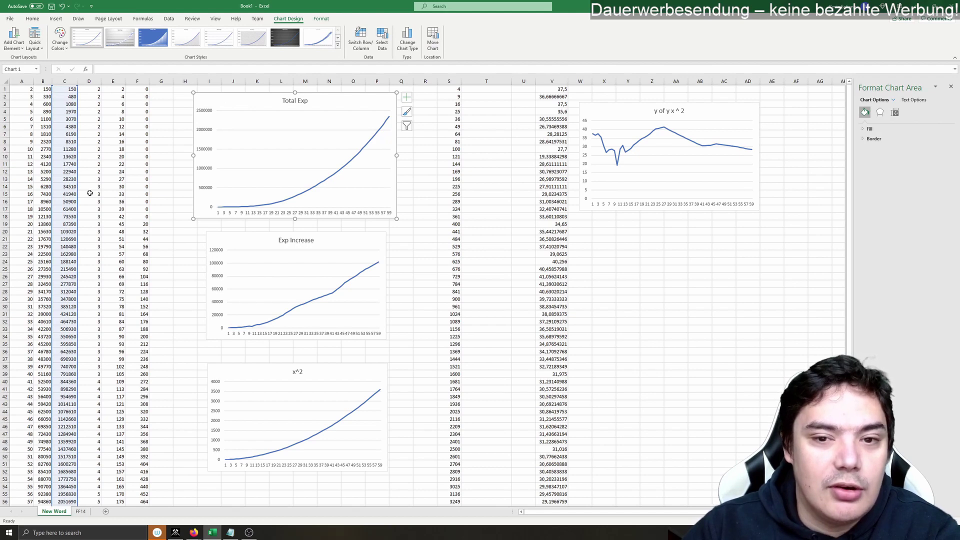
# Insert a line chart of column B, then delete it
pyautogui.click(44, 81)
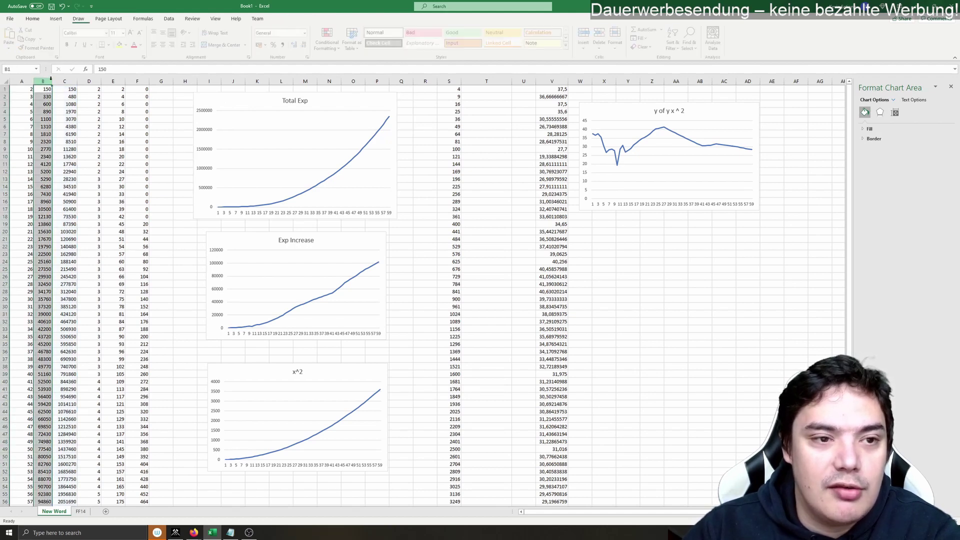
pyautogui.click(56, 18)
pyautogui.click(333, 38)
pyautogui.click(343, 82)
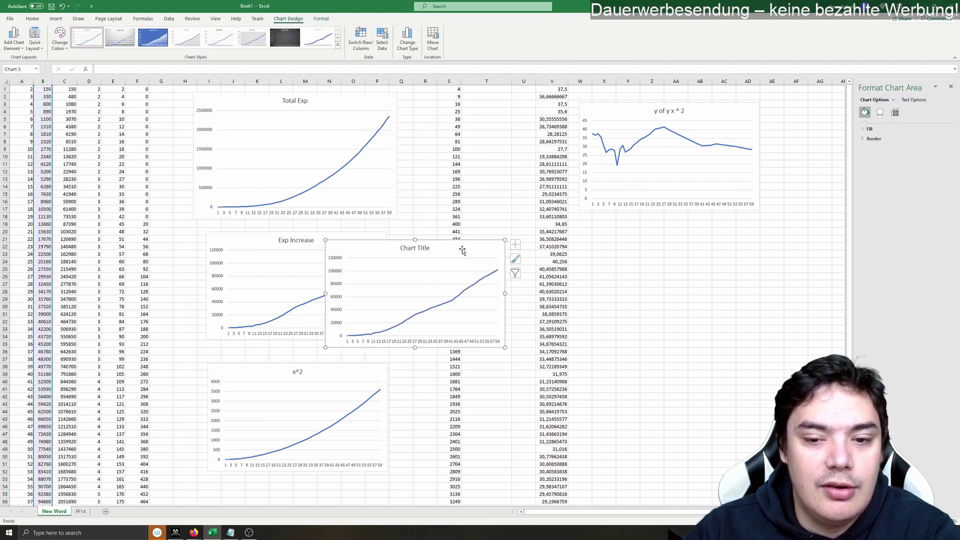
pyautogui.moveTo(456, 255); pyautogui.dragTo(499, 269)
pyautogui.press('Delete')
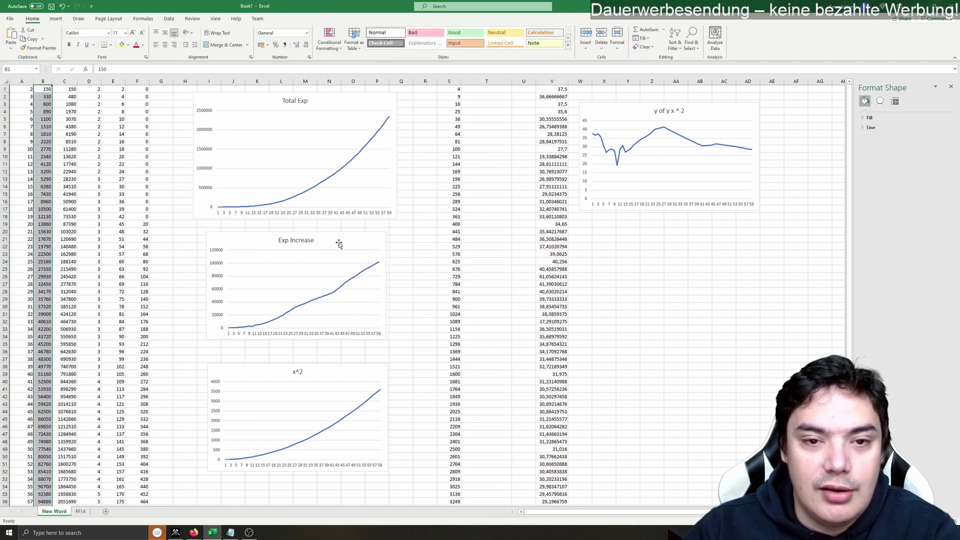
# Look over the Exp Increase and Total Exp charts and the S1 formula, then select the x^2 chart
pyautogui.click(333, 243)
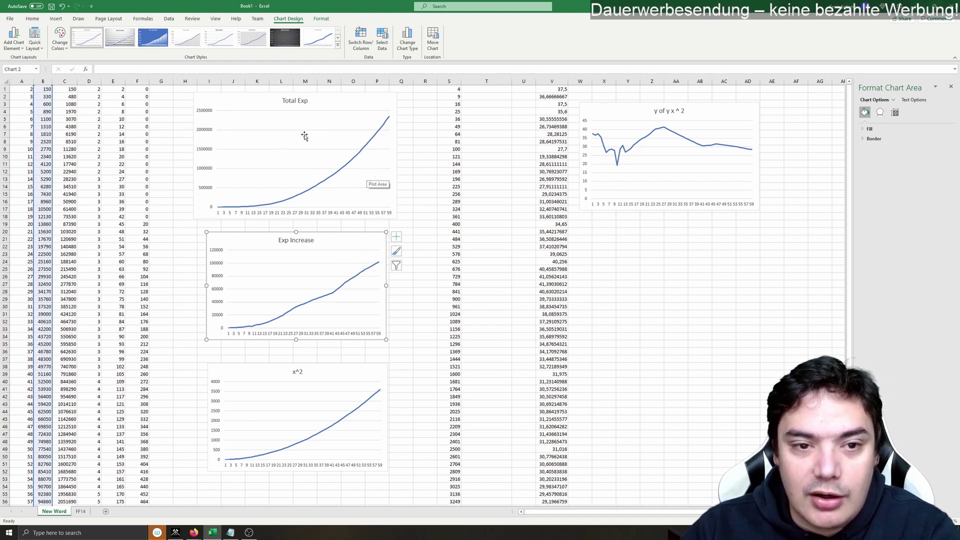
pyautogui.click(64, 81)
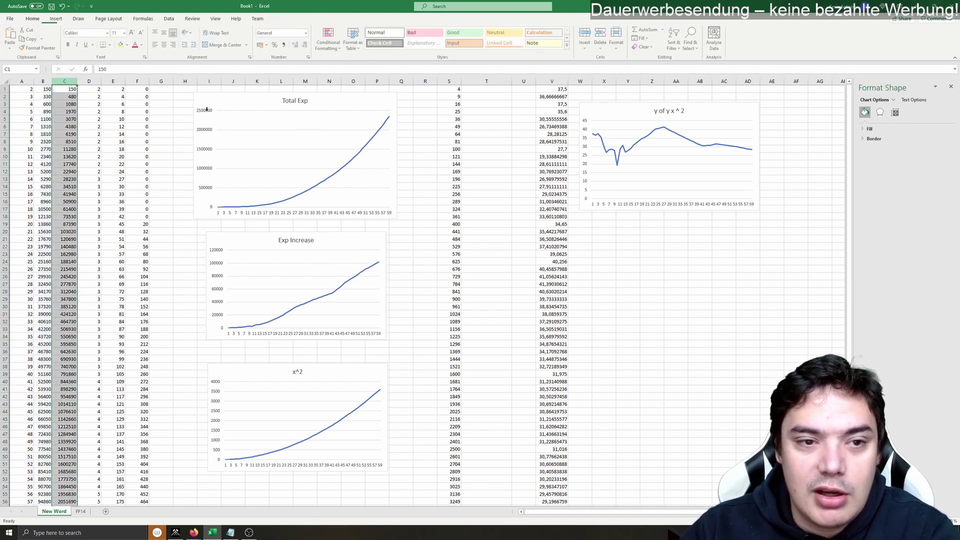
pyautogui.click(237, 110)
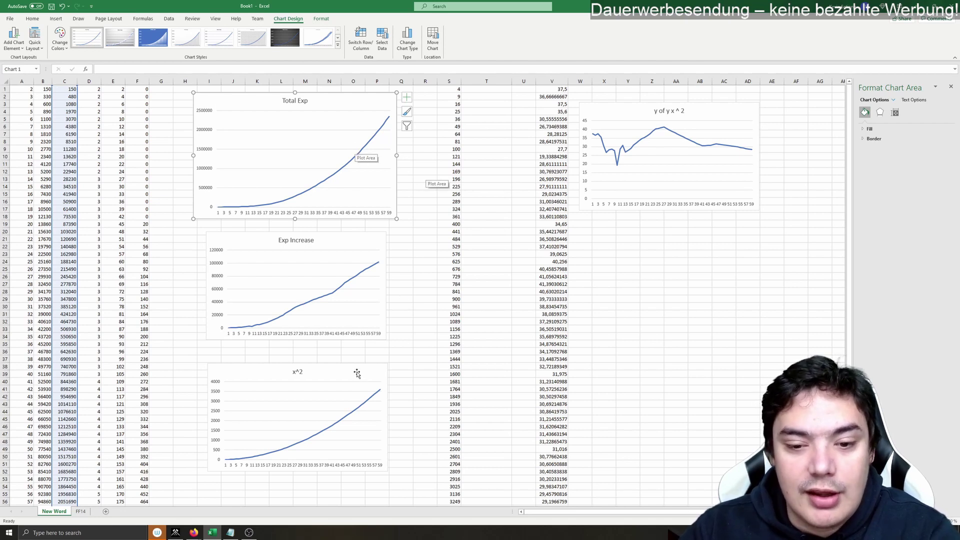
pyautogui.click(298, 374)
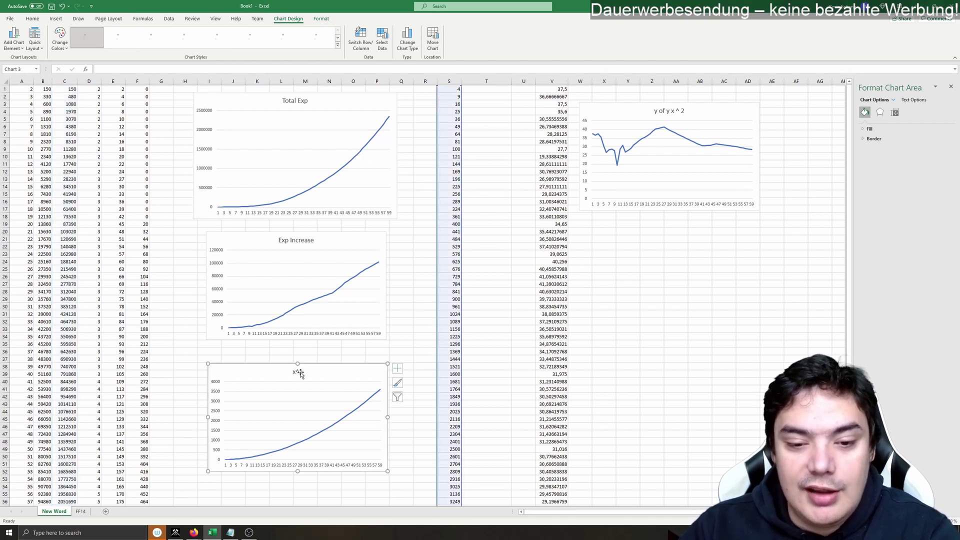
pyautogui.click(450, 89)
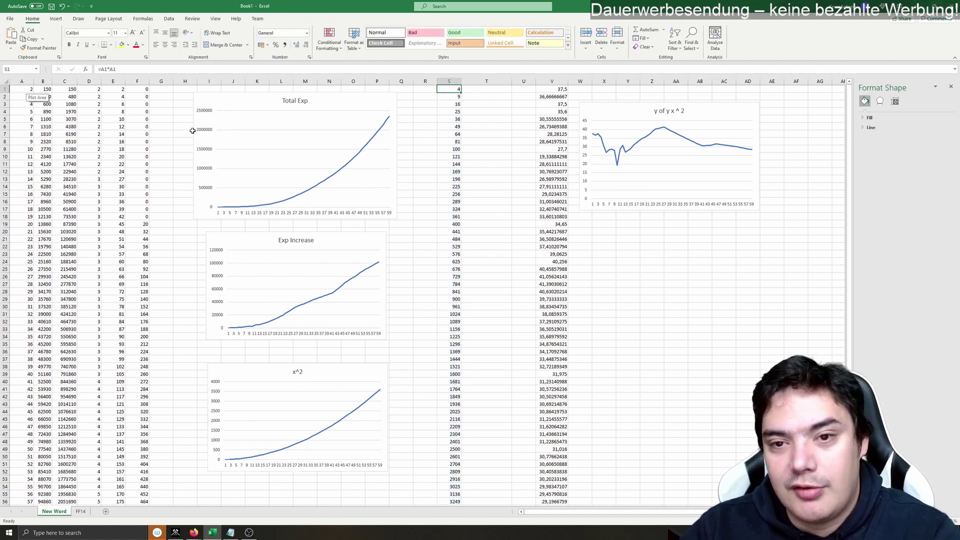
pyautogui.click(354, 372)
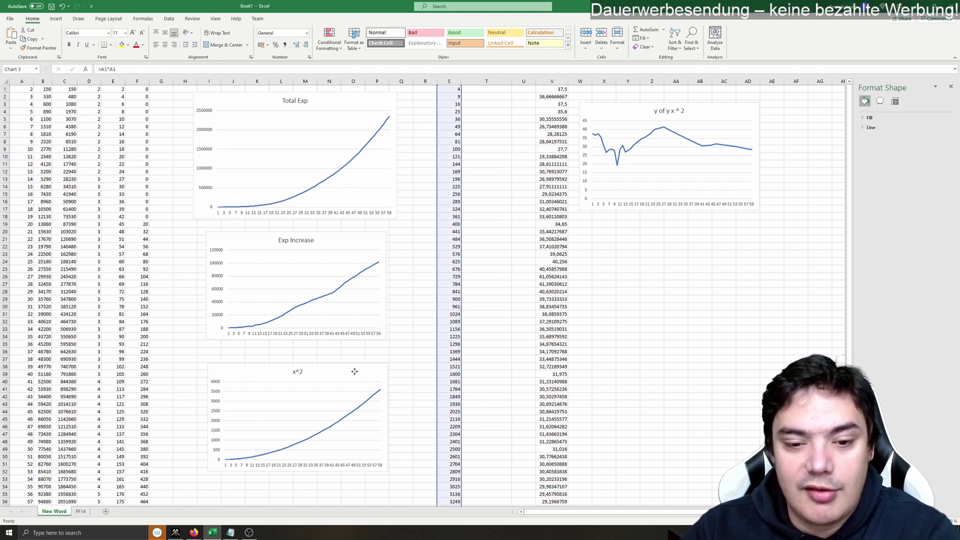
# Drag the x^2 chart up directly under Total Exp, then check the =B1/S1 formula in V1
pyautogui.moveTo(355, 372); pyautogui.dragTo(396, 220)
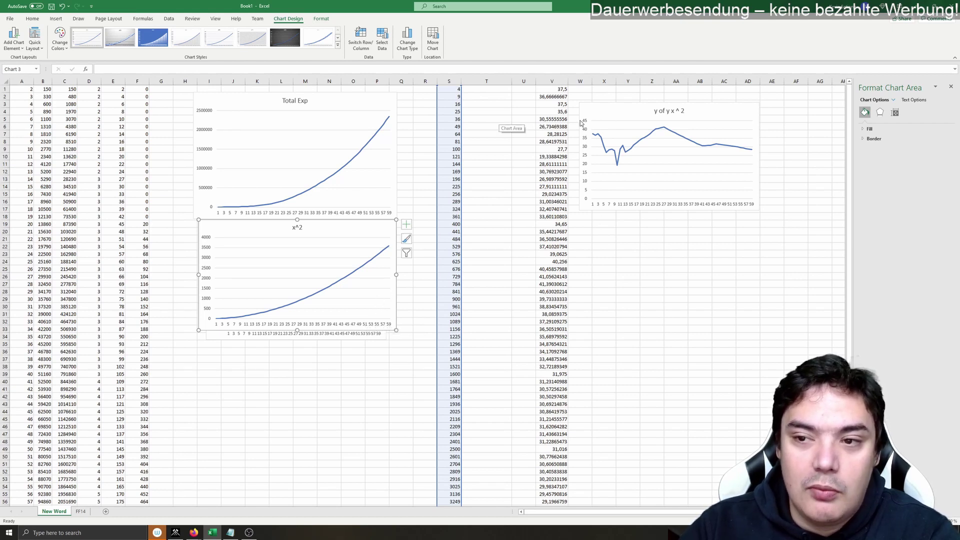
pyautogui.click(557, 89)
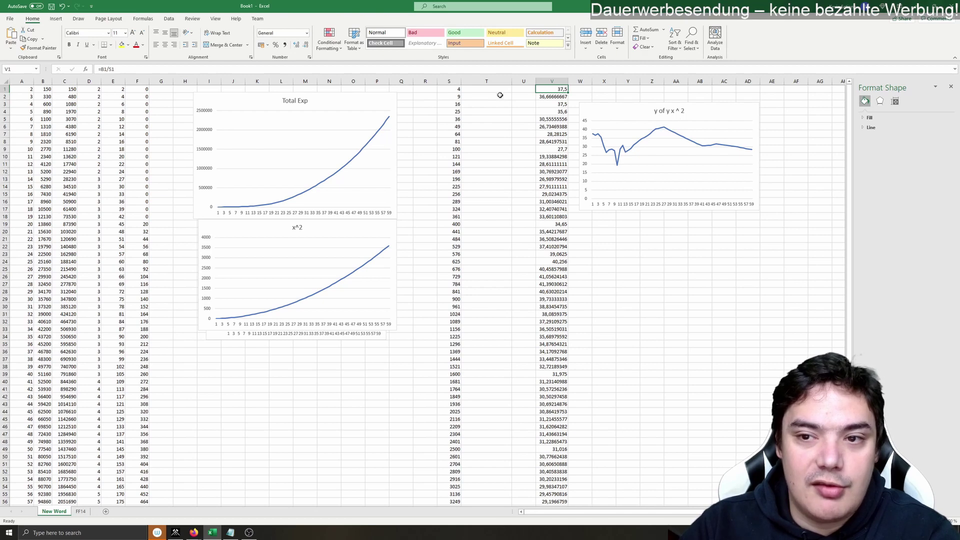
# Enter the note 'y * x ^ 2 = 150' in X1 and widen column X to fit it
pyautogui.click(602, 89)
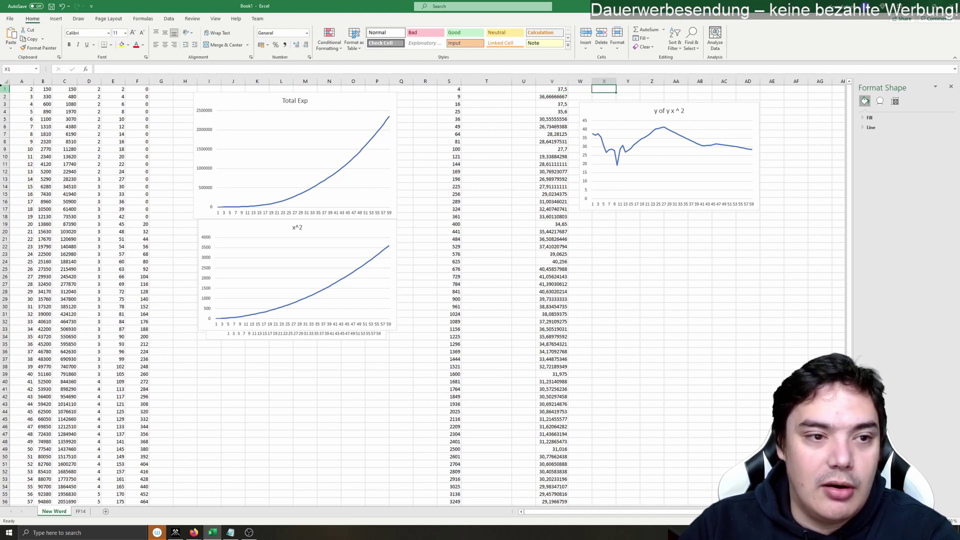
pyautogui.click(6, 89)
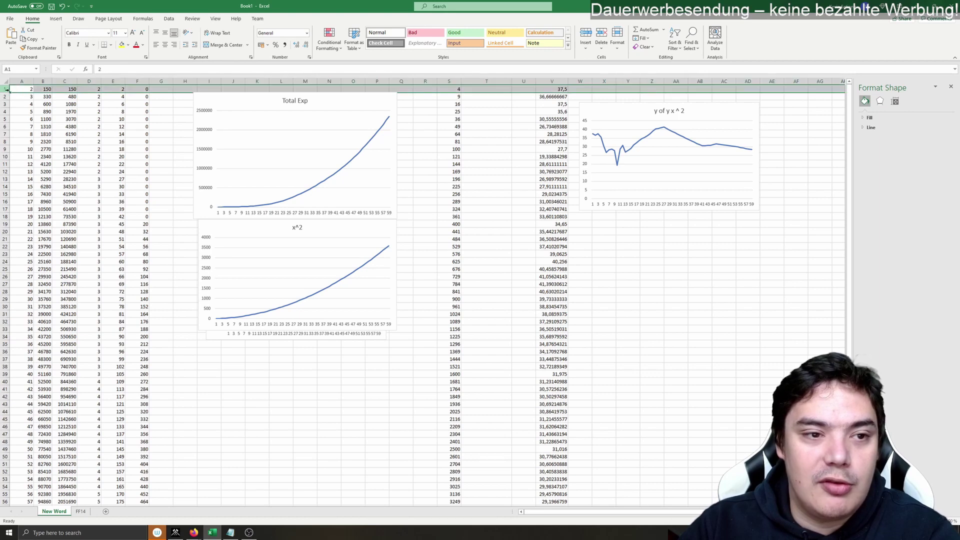
pyautogui.click(600, 91)
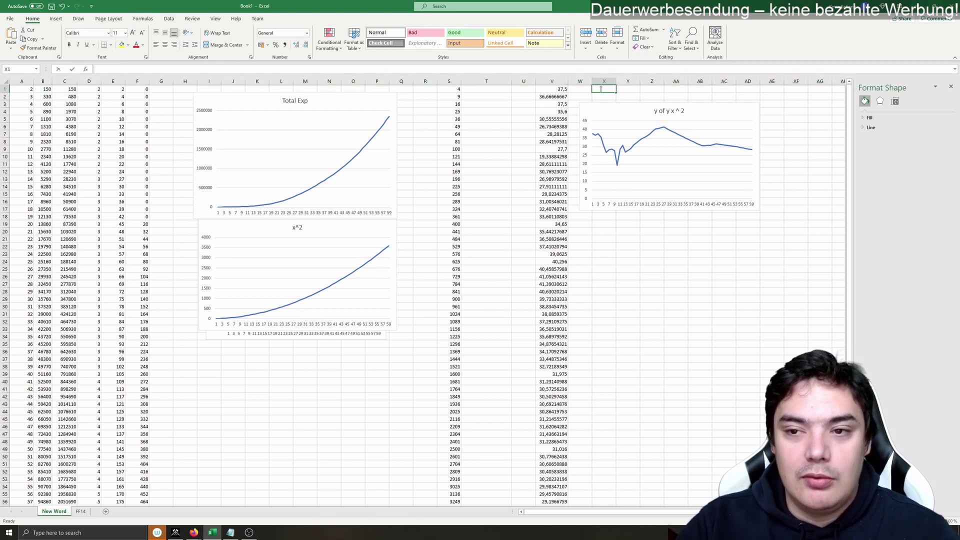
pyautogui.write('y * x ^ 2 = 150')
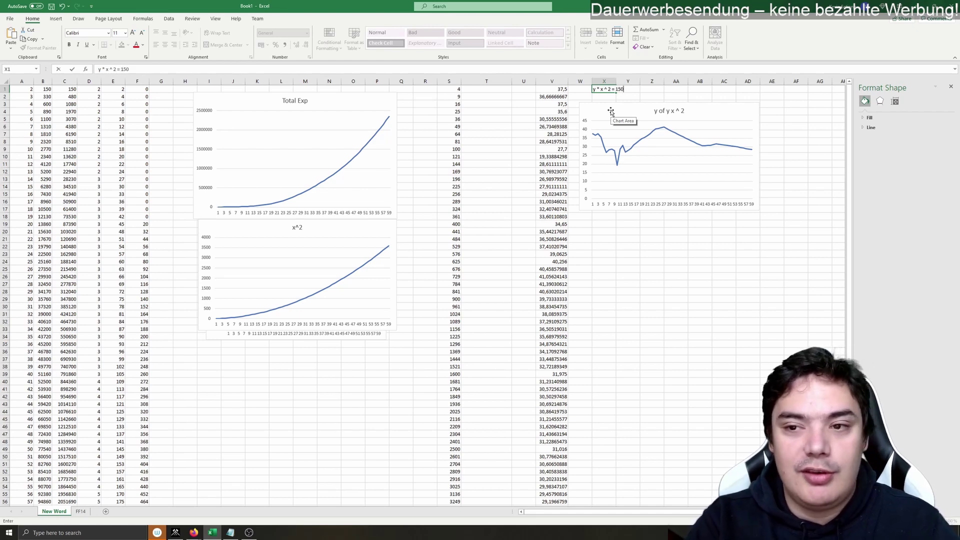
pyautogui.press('Return')
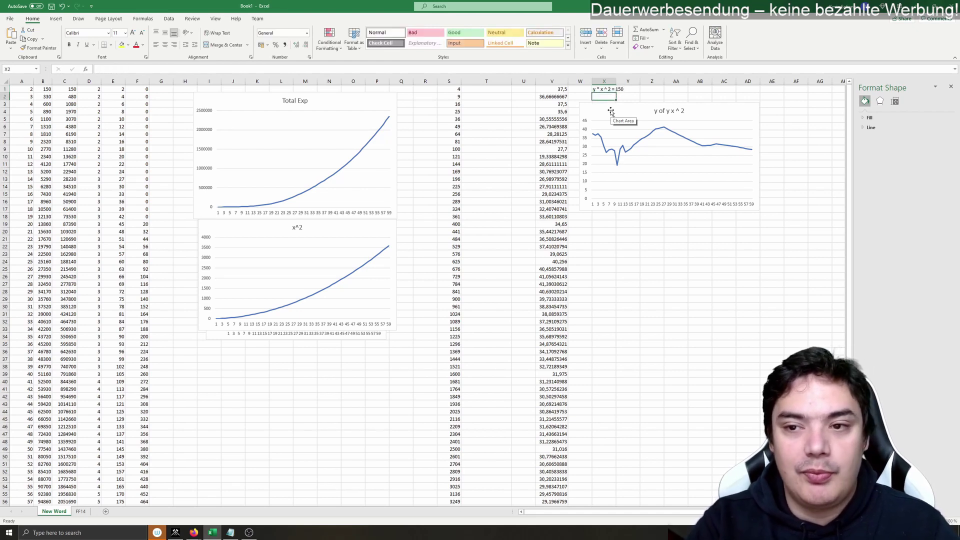
pyautogui.doubleClick(616, 81)
pyautogui.click(46, 90)
pyautogui.click(615, 90)
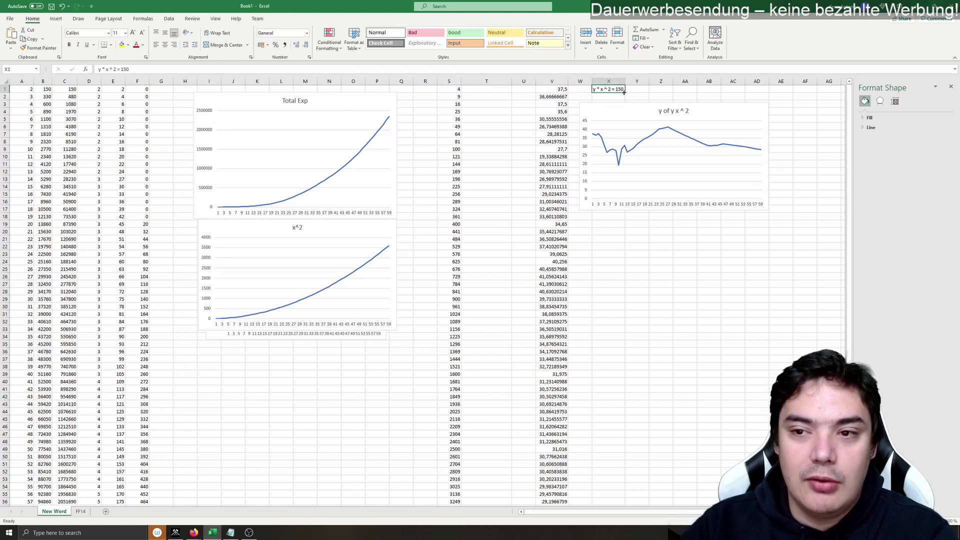
# Move the y of y x ^ 2 chart down to rows 16–29
pyautogui.click(644, 108)
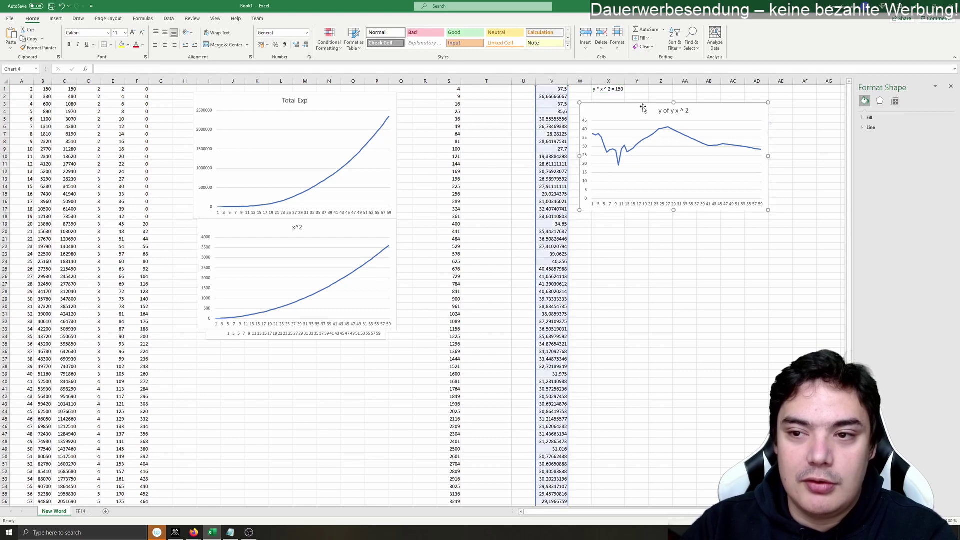
pyautogui.moveTo(643, 108); pyautogui.dragTo(633, 202)
pyautogui.click(600, 94)
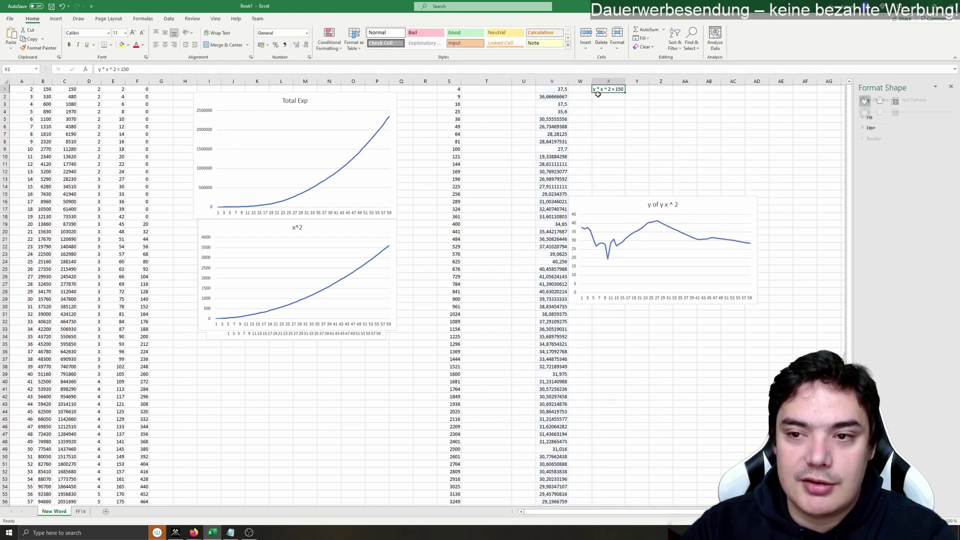
pyautogui.press('Return')
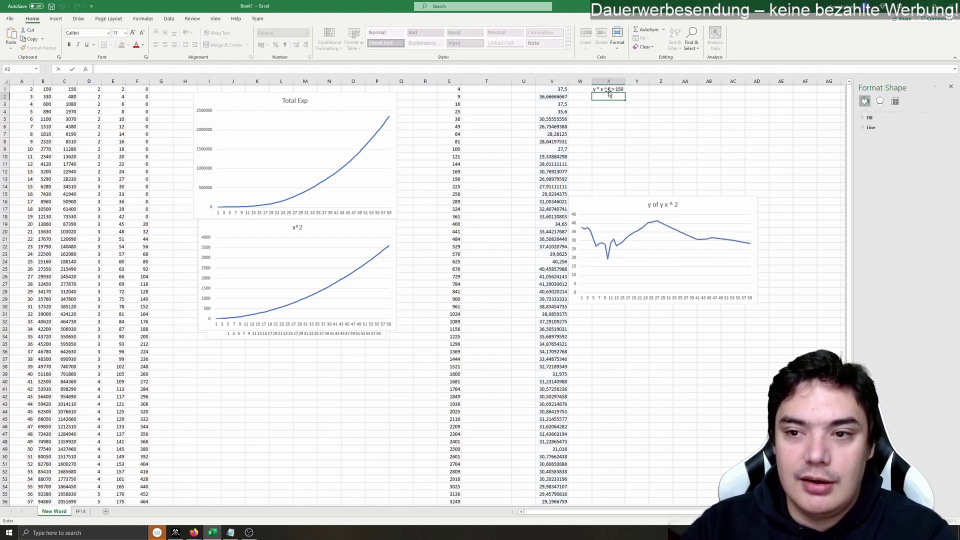
# Check the S1 formula, then select 'x ^ 2' in the X1 note for replacement
pyautogui.click(607, 90)
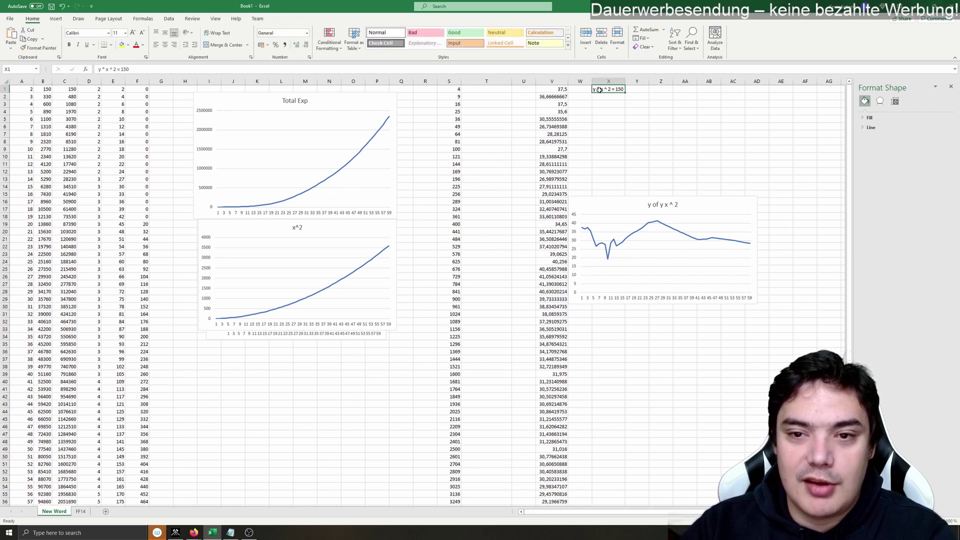
pyautogui.click(451, 90)
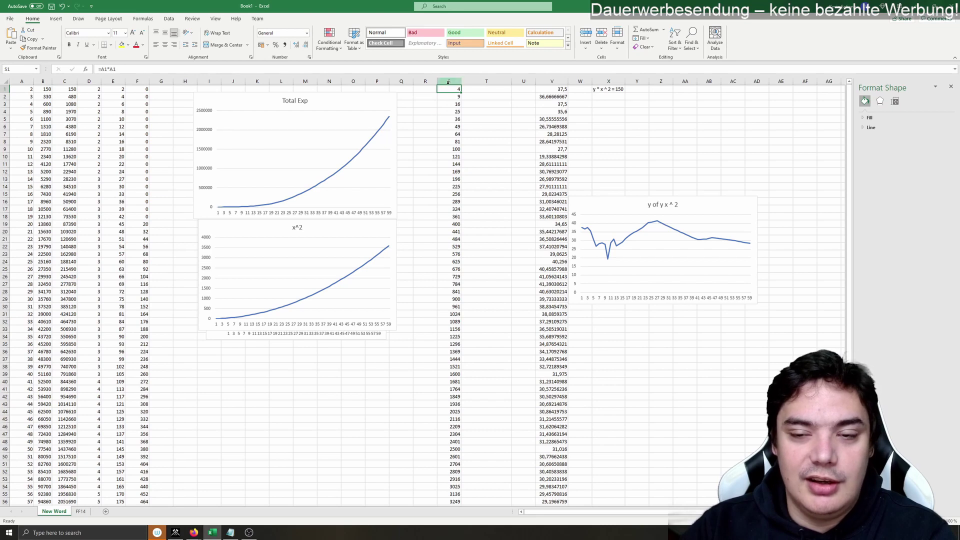
pyautogui.press('F2')
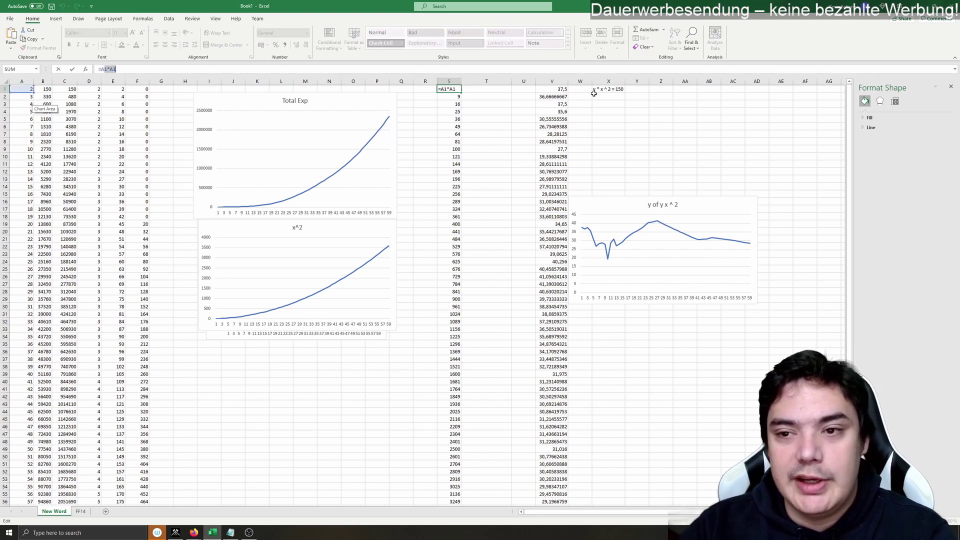
pyautogui.click(616, 92)
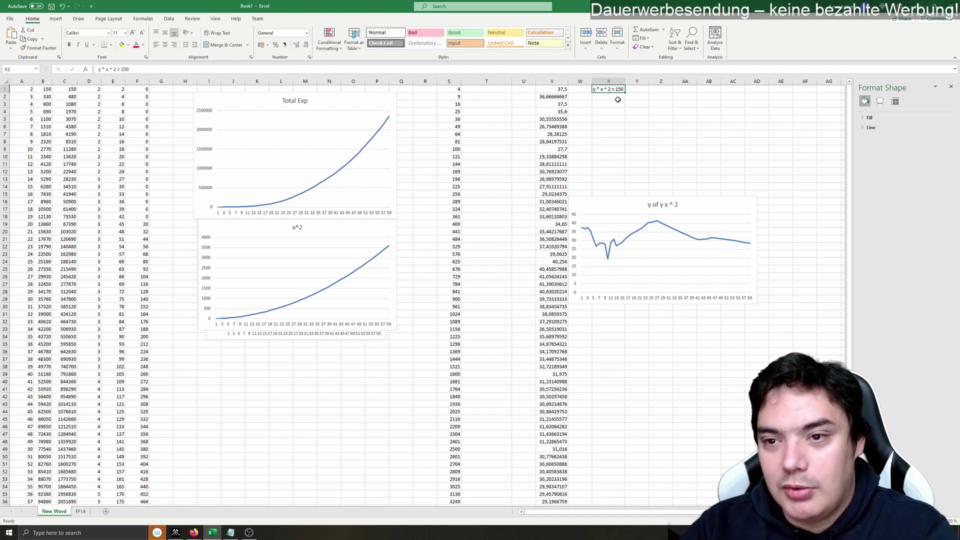
pyautogui.doubleClick(611, 91)
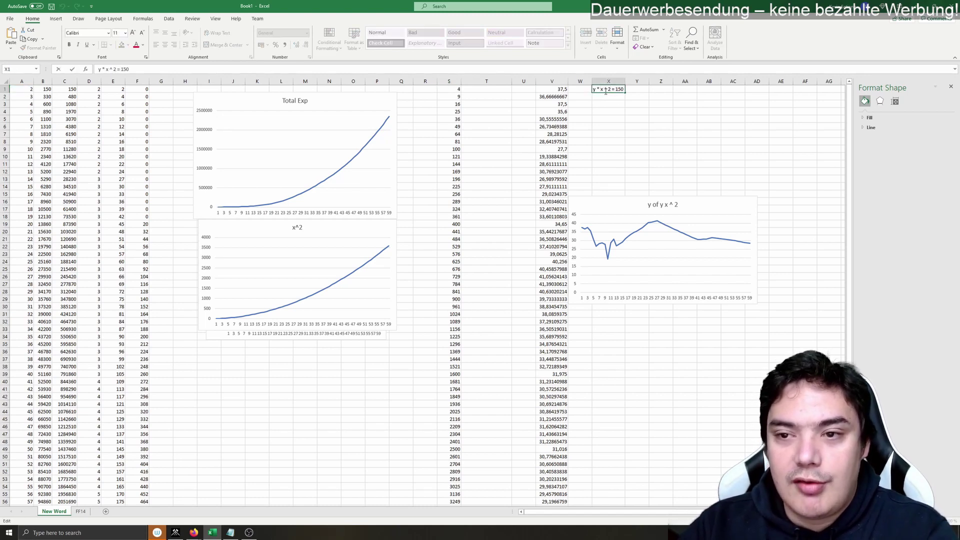
pyautogui.moveTo(611, 90); pyautogui.dragTo(600, 89)
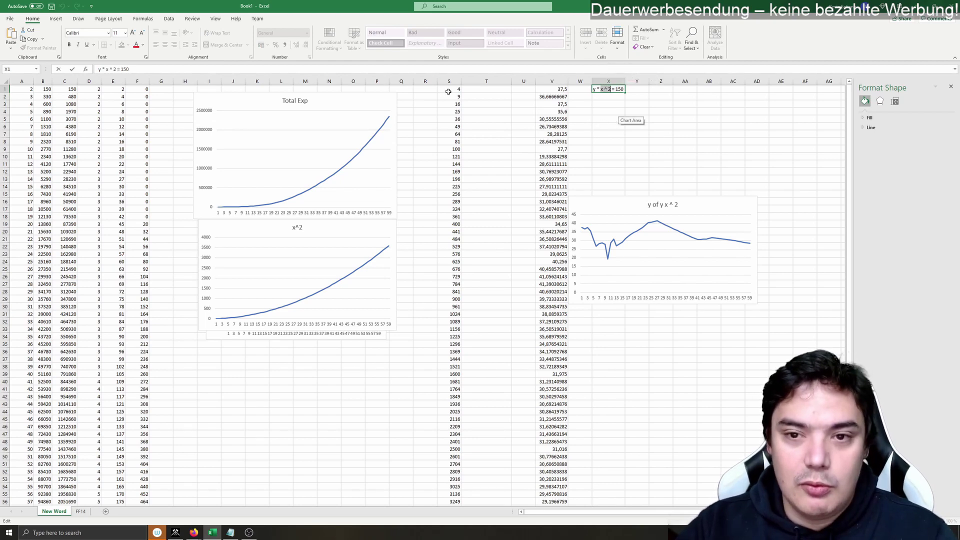
# Replace 'x ^ 2' with 4 so X1 reads 'y * 4 = 150'
pyautogui.write('4')
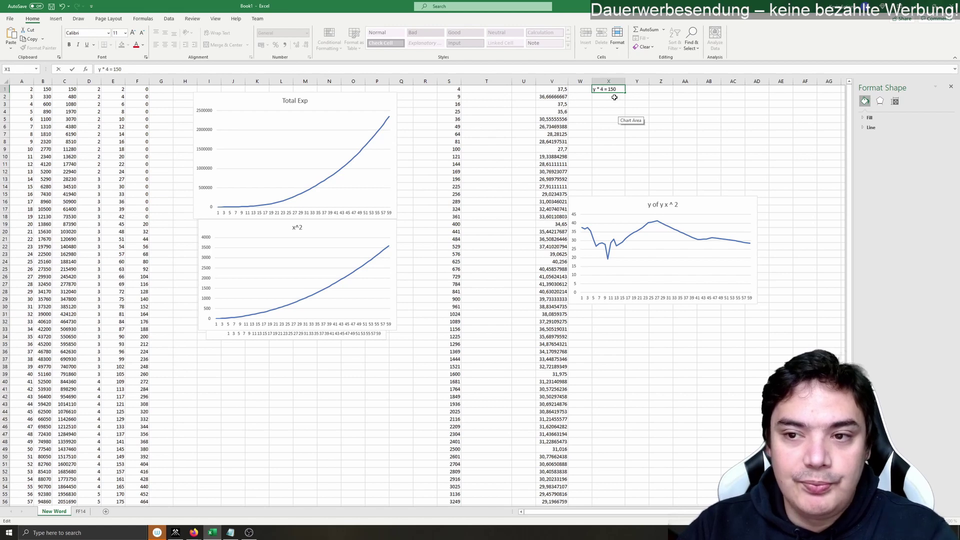
pyautogui.press('Return')
pyautogui.click(604, 91)
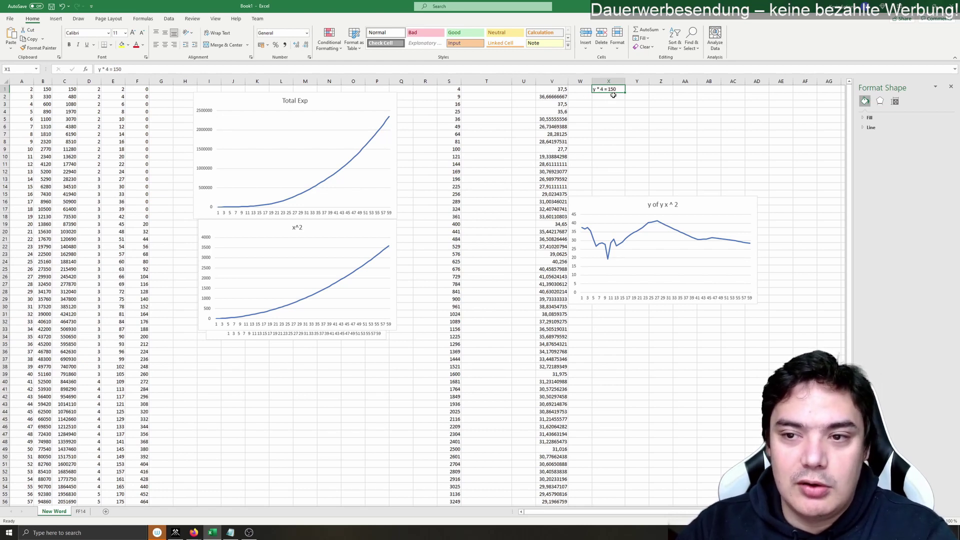
# Remove '* 4' and add '/ 4' after 150 so X1 reads 'y = 150 / 4'
pyautogui.doubleClick(609, 90)
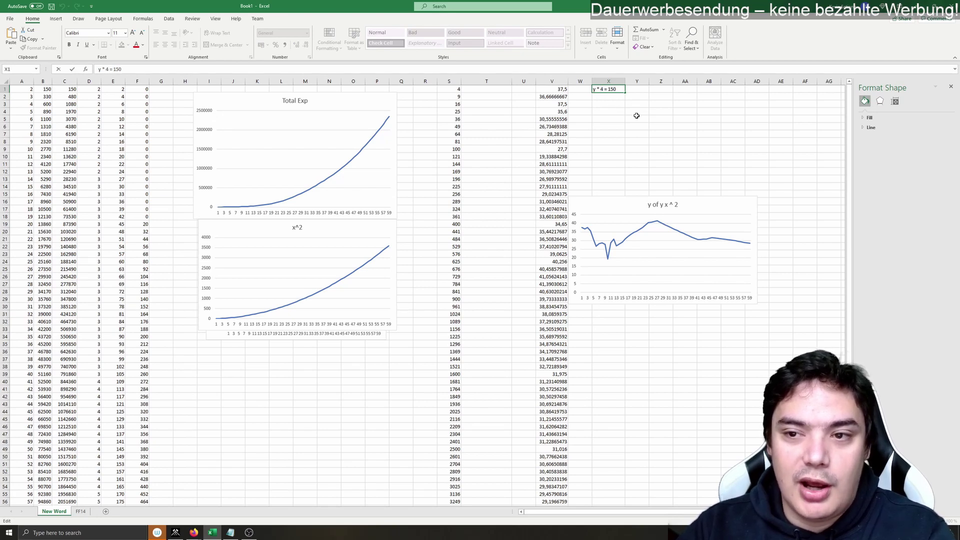
pyautogui.press('BackSpace')
pyautogui.press('BackSpace')
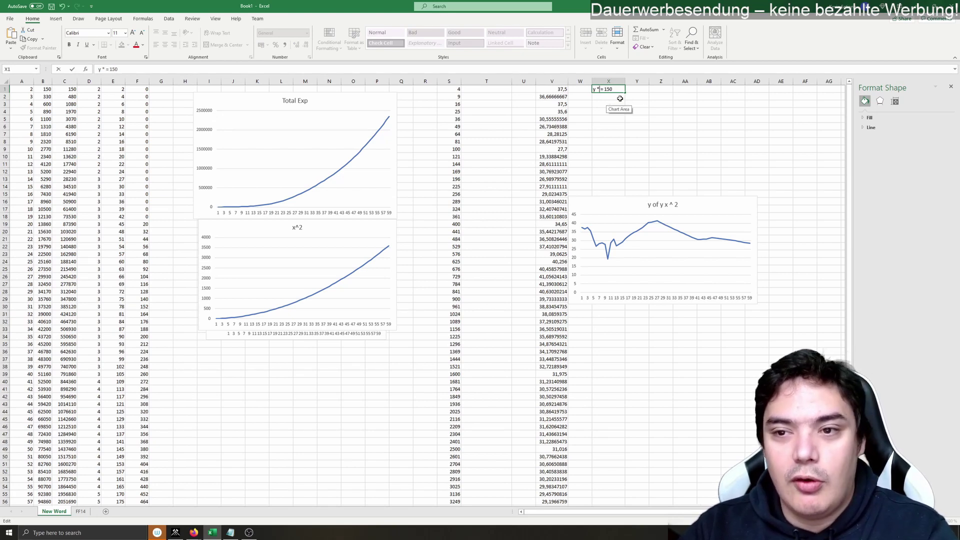
pyautogui.press('BackSpace')
pyautogui.press('BackSpace')
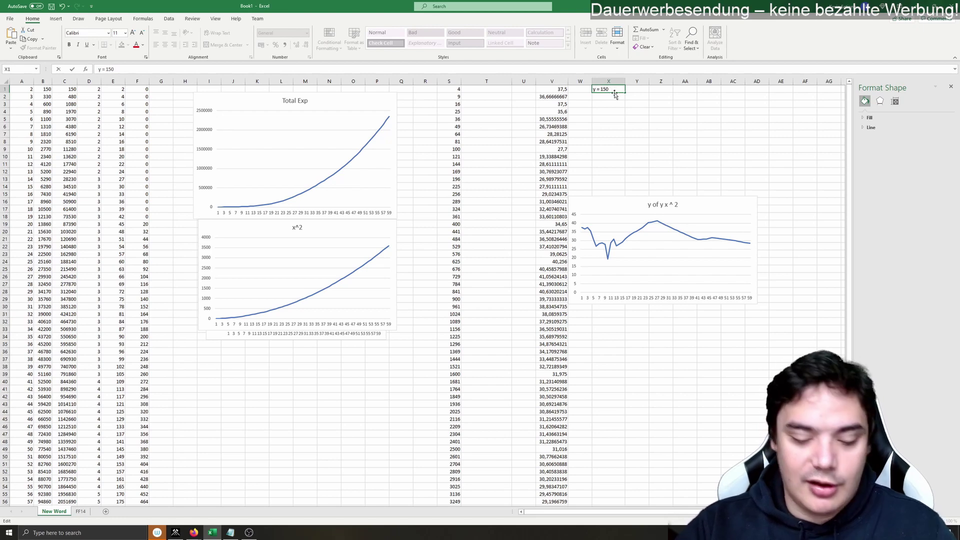
pyautogui.write('/ 4')
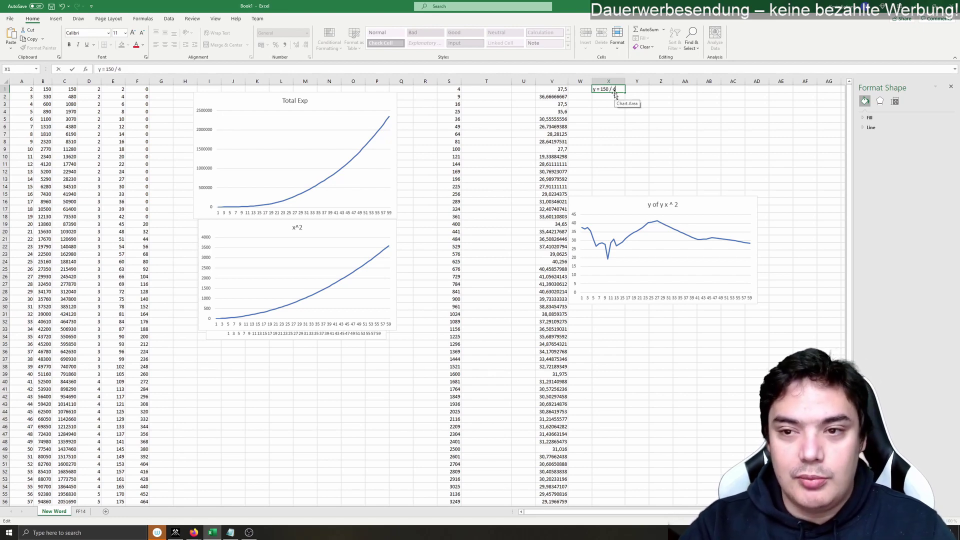
pyautogui.hotkey('ctrl', 'Return')
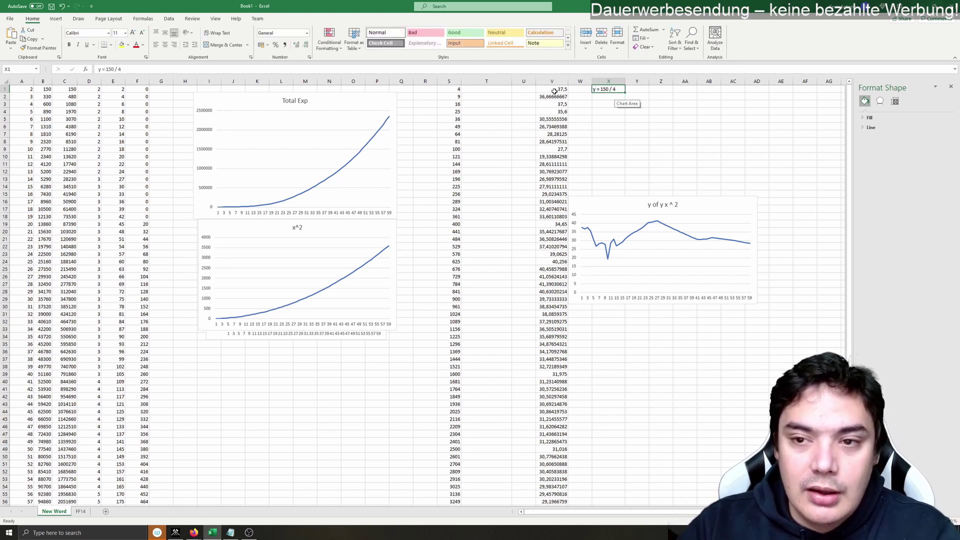
# Inspect the =B1/S1 formula in V1 unchanged, then shift the y of y x ^ 2 chart slightly right
pyautogui.click(554, 90)
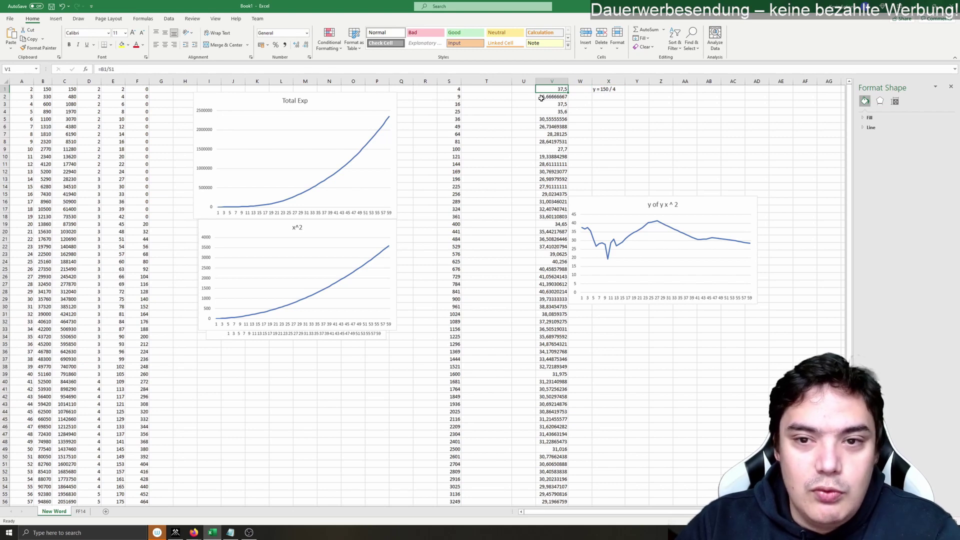
pyautogui.click(484, 71)
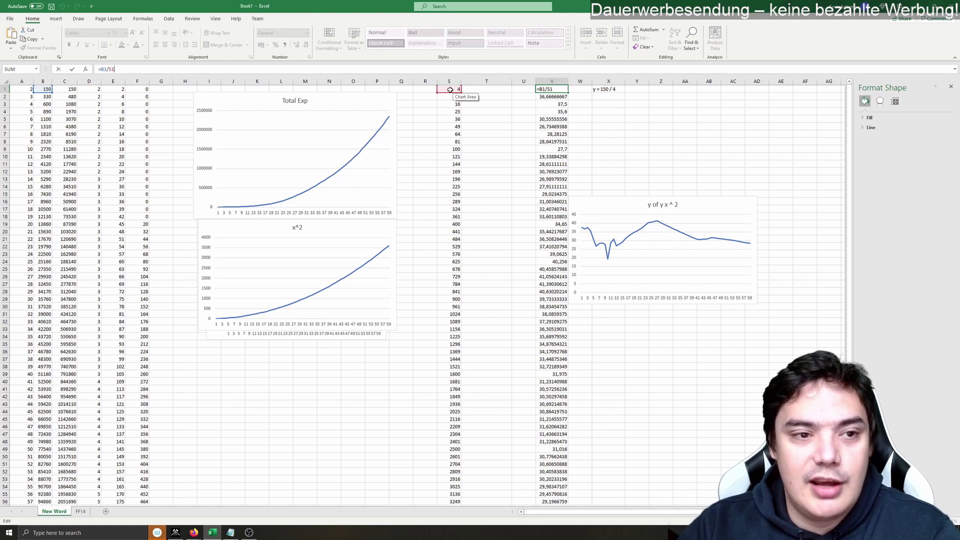
pyautogui.press('Return')
pyautogui.click(564, 91)
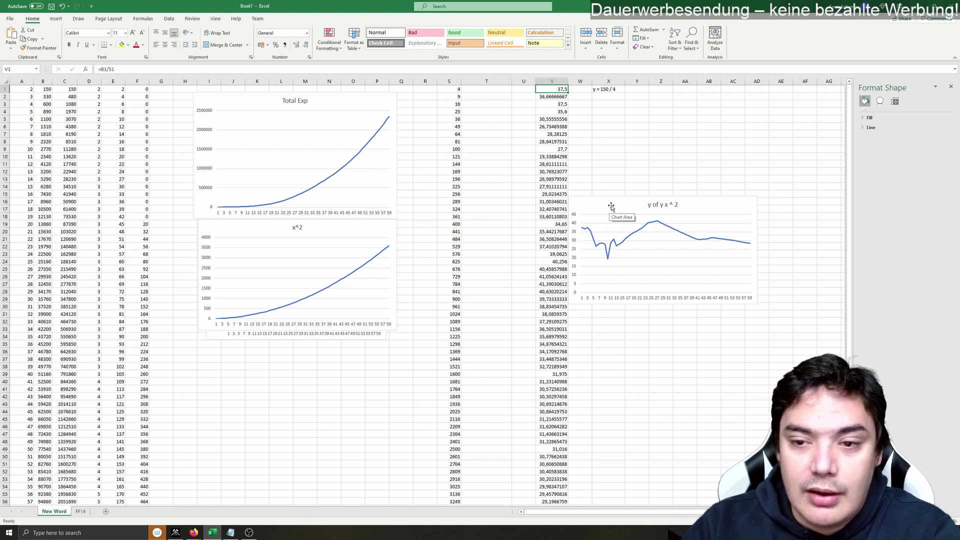
pyautogui.moveTo(611, 207); pyautogui.dragTo(641, 205)
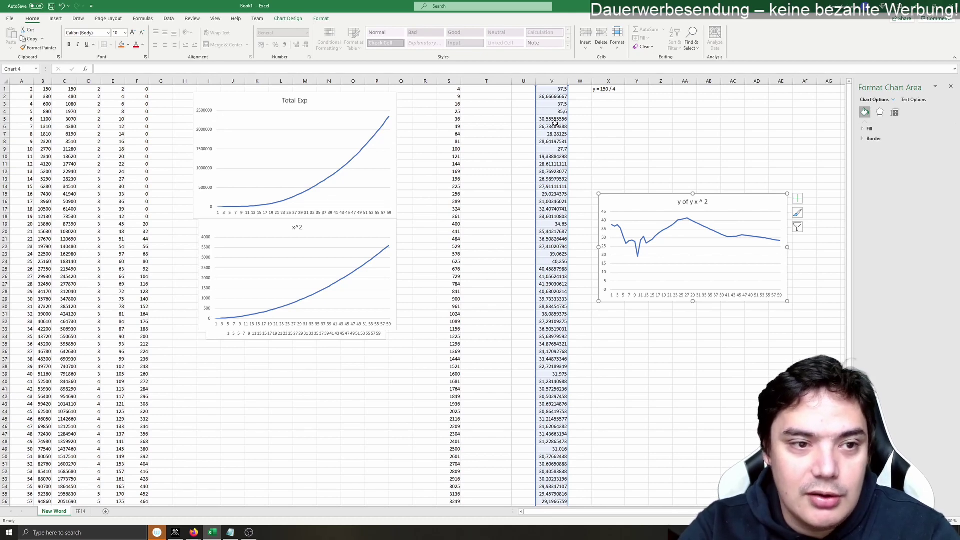
pyautogui.click(50, 89)
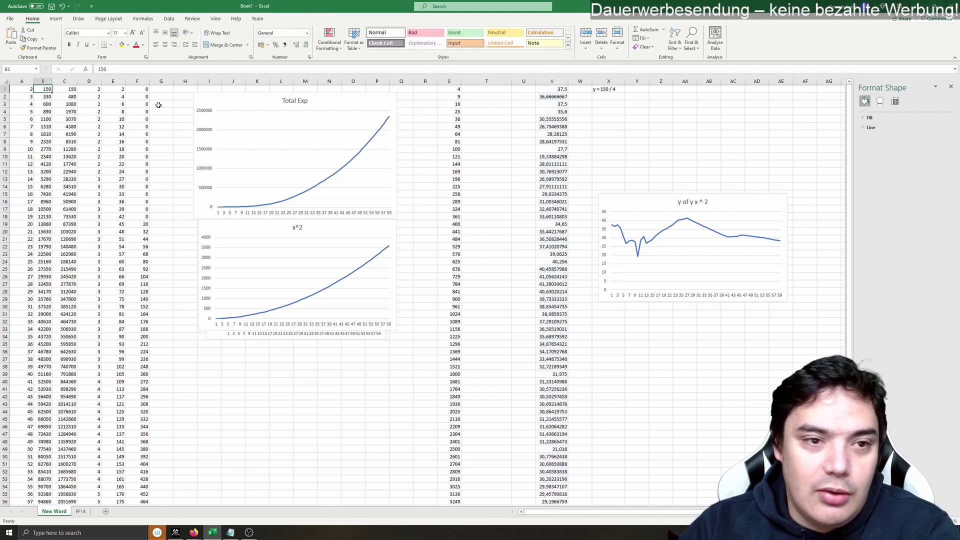
pyautogui.doubleClick(112, 70)
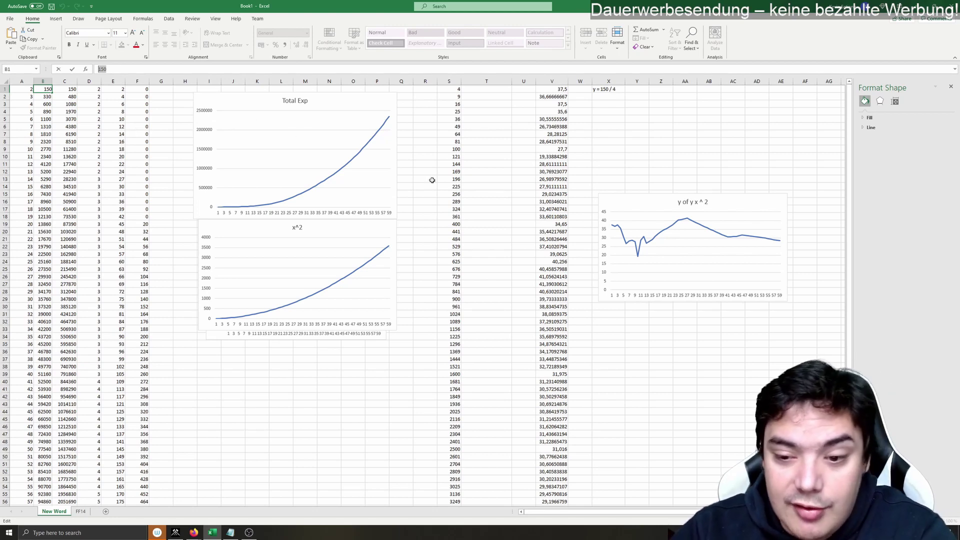
pyautogui.click(554, 179)
pyautogui.click(556, 90)
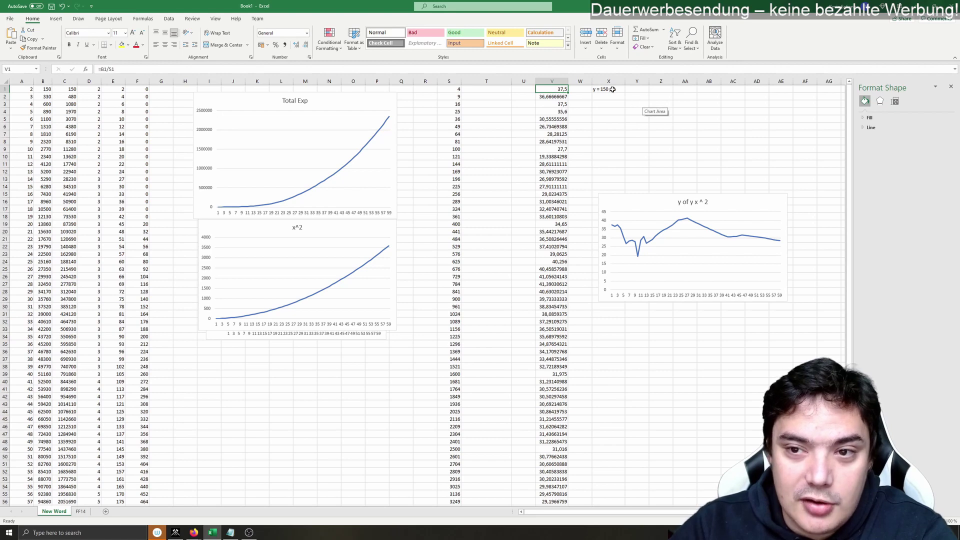
# Move the y of y x ^ 2 chart beside Total Exp, enlarge it, then drag it left over the other charts
pyautogui.click(653, 201)
pyautogui.moveTo(653, 201); pyautogui.dragTo(459, 135)
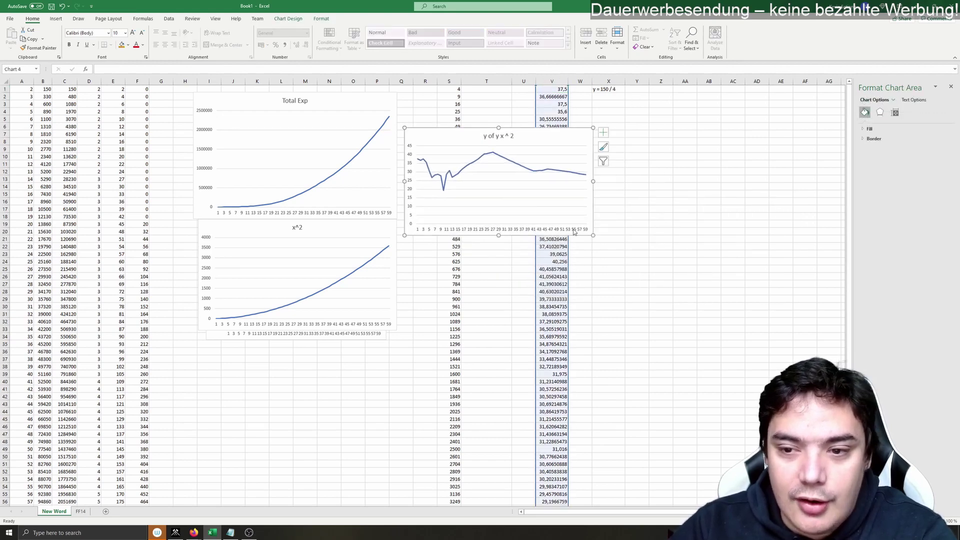
pyautogui.moveTo(593, 233); pyautogui.dragTo(742, 384)
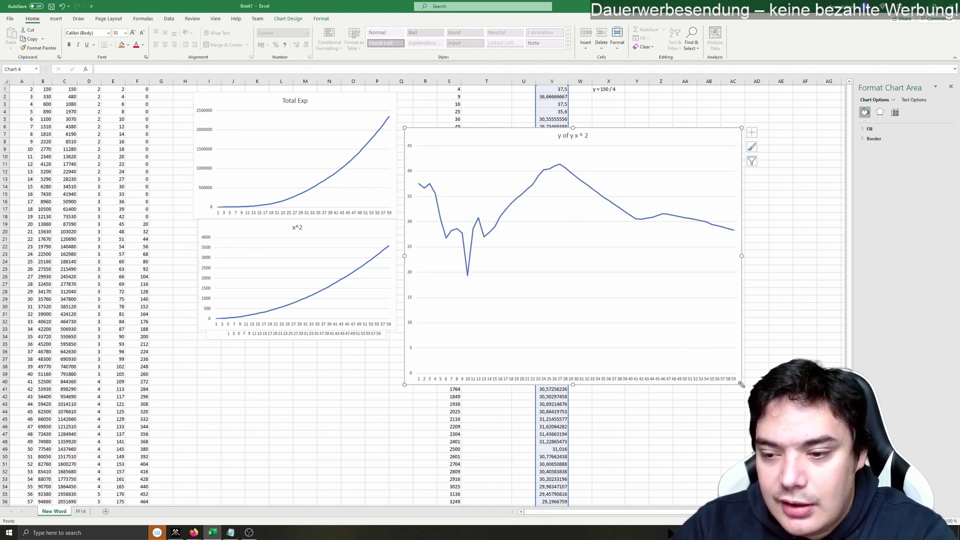
pyautogui.moveTo(742, 384); pyautogui.dragTo(754, 401)
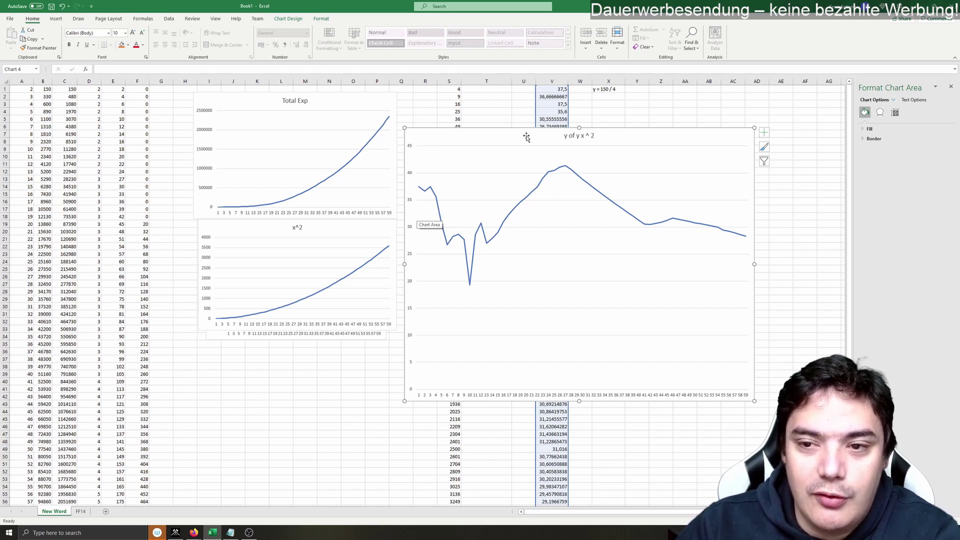
pyautogui.moveTo(527, 135); pyautogui.dragTo(439, 159)
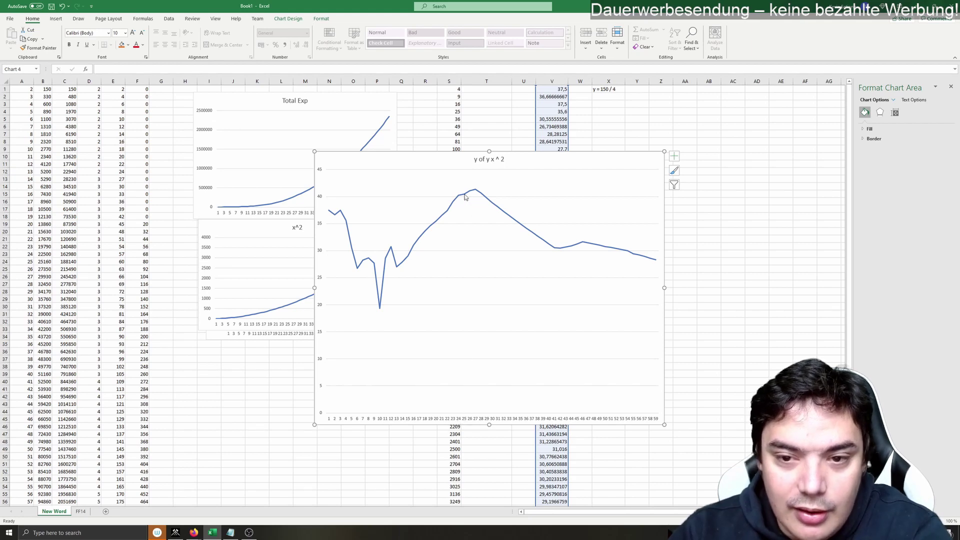
pyautogui.moveTo(464, 198)
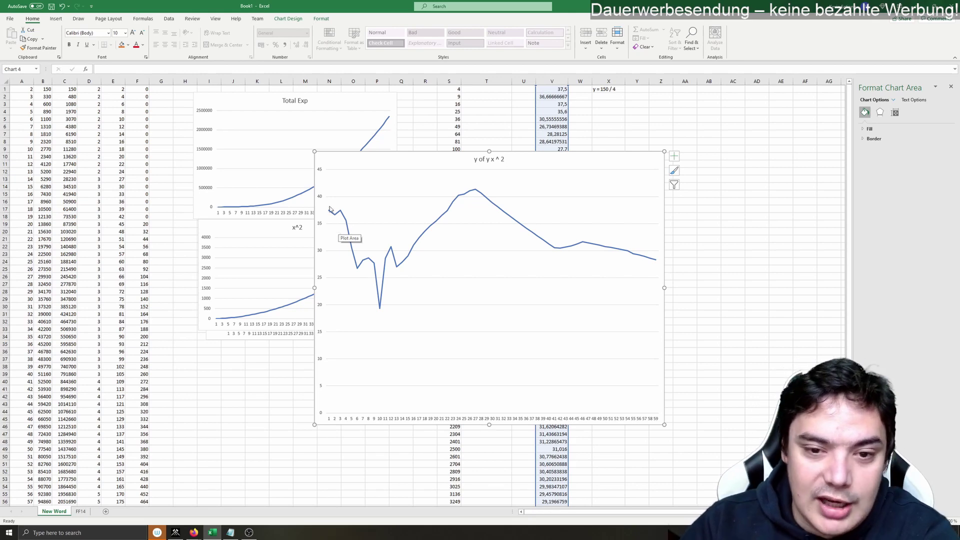
pyautogui.moveTo(333, 216)
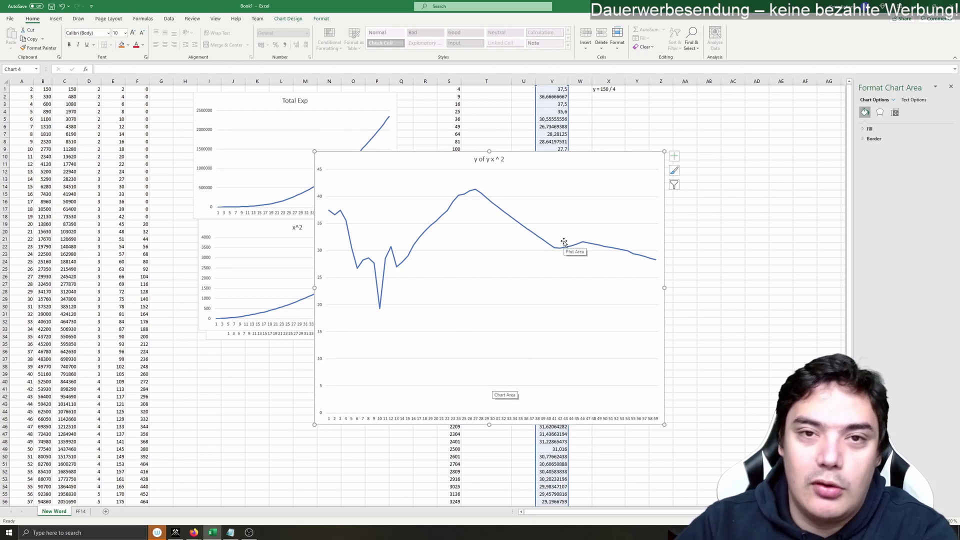
# Drag the y of y x^2 chart up-left over Total Exp and x^2, then nudge it slightly right
pyautogui.click(562, 177)
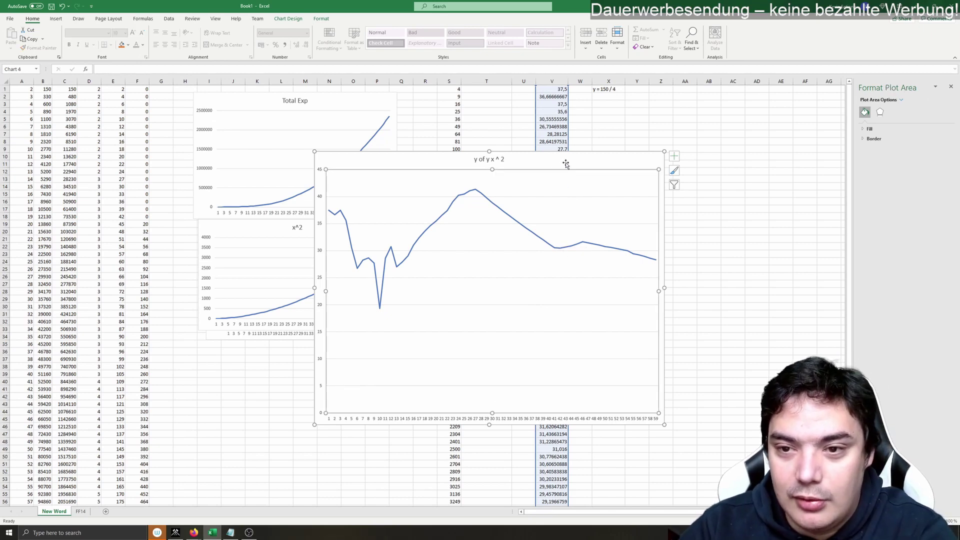
pyautogui.moveTo(578, 160); pyautogui.dragTo(384, 137)
pyautogui.click(552, 81)
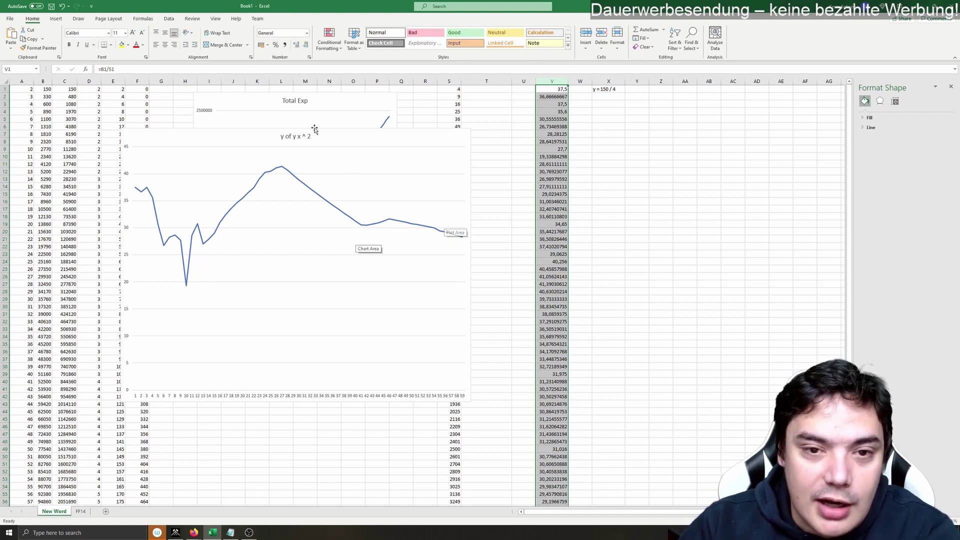
pyautogui.moveTo(322, 141); pyautogui.dragTo(362, 144)
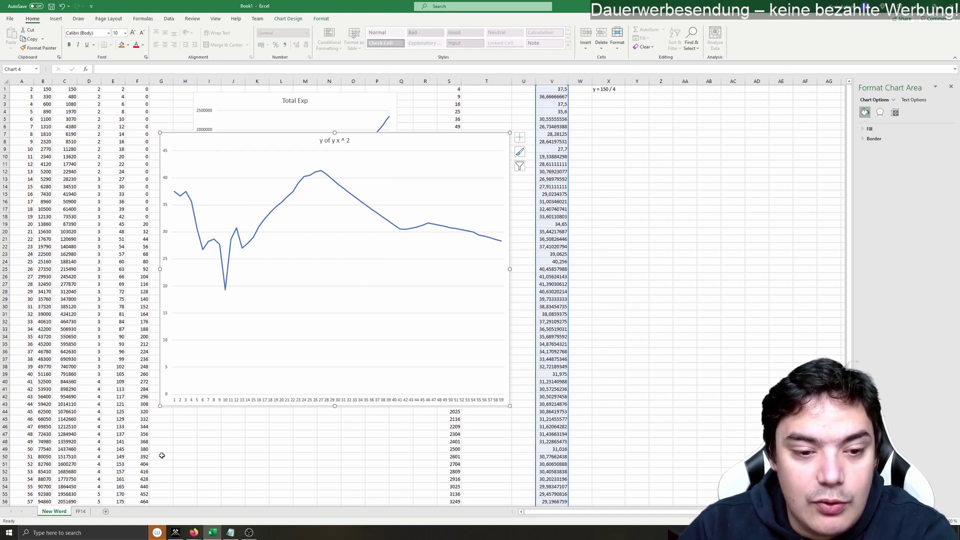
# Switch to the FF14 sheet and inspect the =POWER XP formulas in cells N2 and N23
pyautogui.click(81, 512)
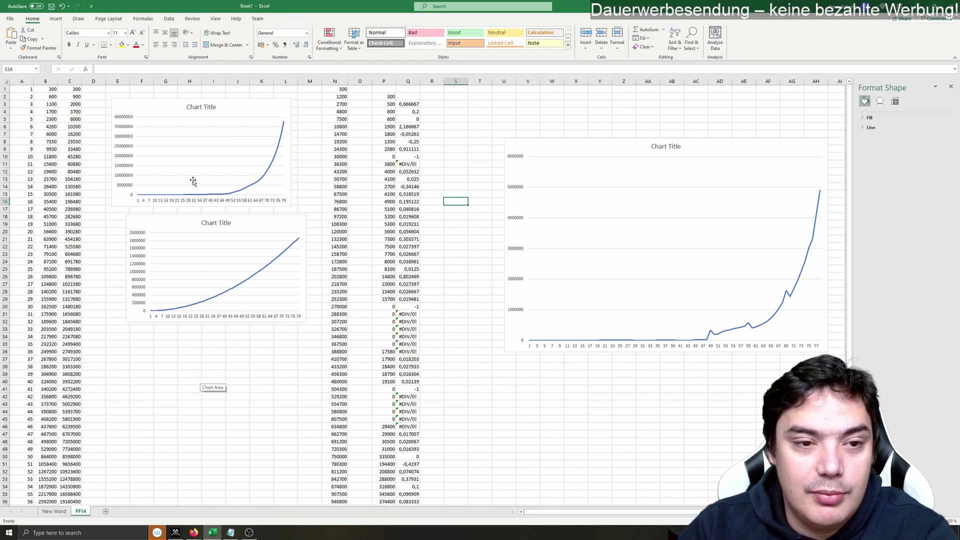
pyautogui.click(201, 107)
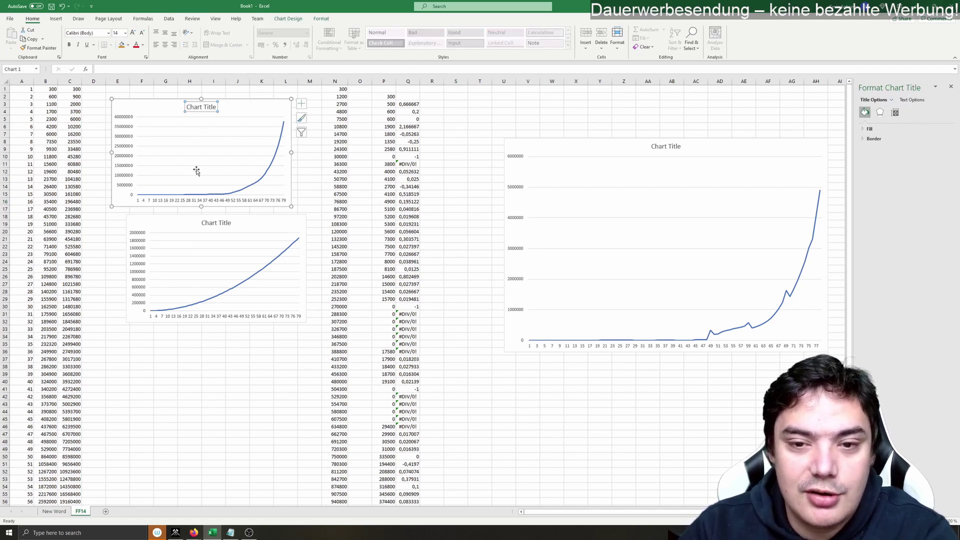
pyautogui.click(339, 99)
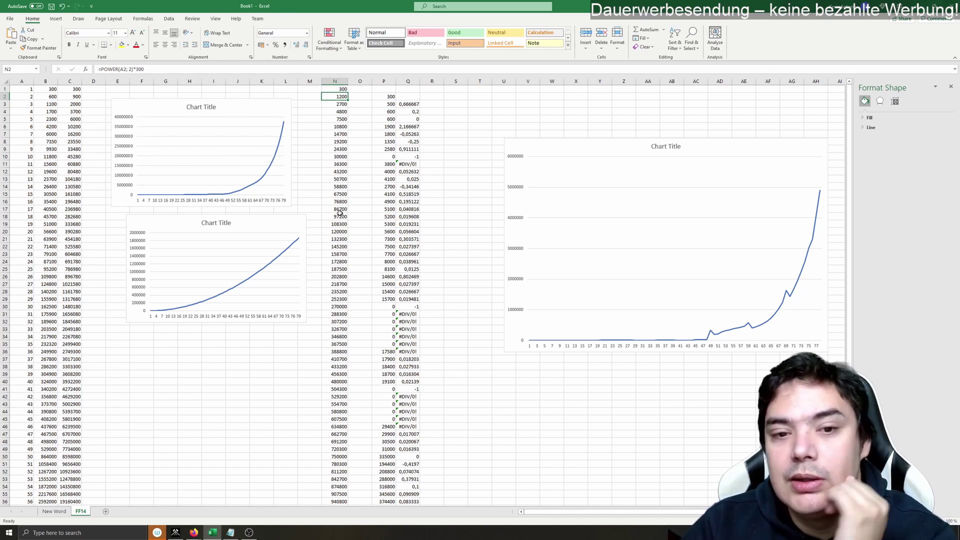
pyautogui.click(332, 255)
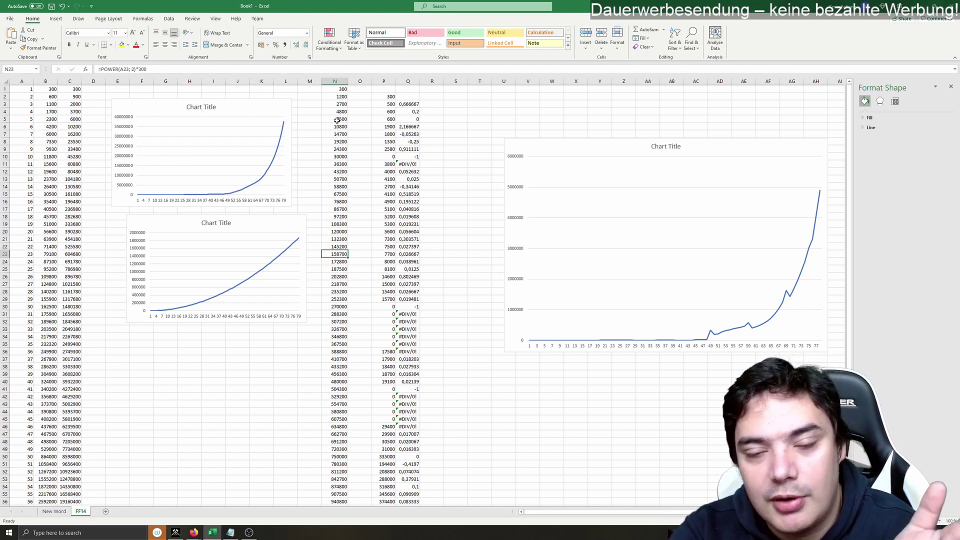
# Return to the New Word sheet and check the y of y x ^ 2 chart's dip near 19 at point 10
pyautogui.click(55, 510)
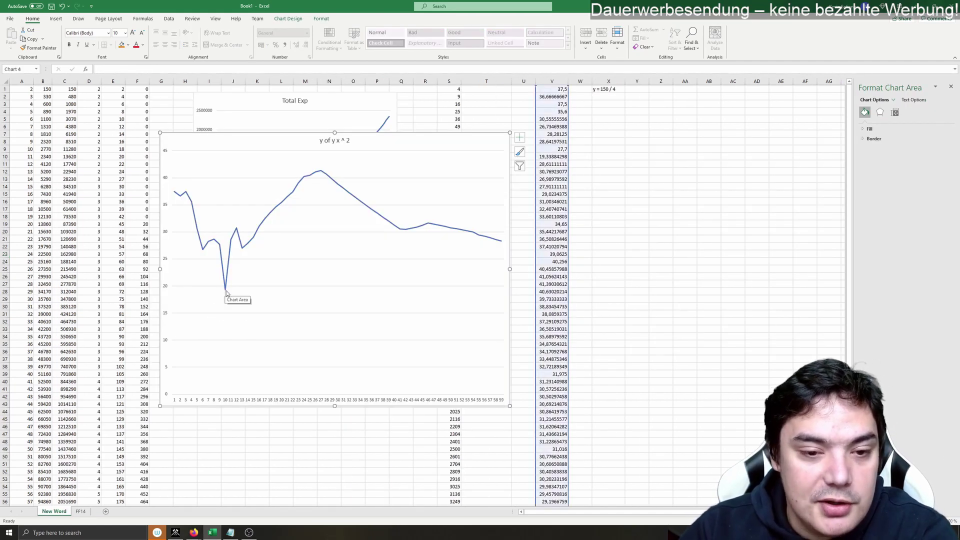
pyautogui.moveTo(224, 293)
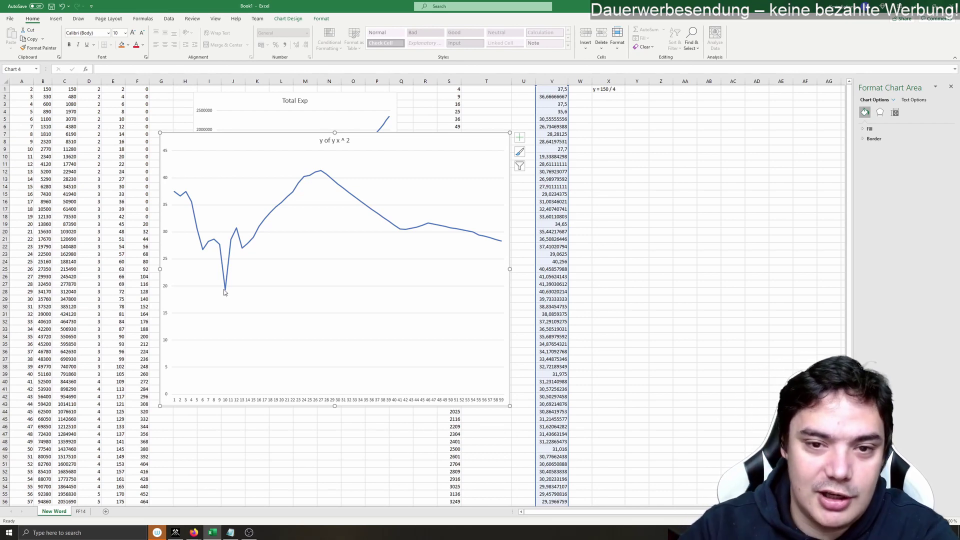
# Move y of y x ^ 2 right and x^2 down, then fill T1:T59 with 1 to 59
pyautogui.moveTo(392, 135); pyautogui.dragTo(731, 209)
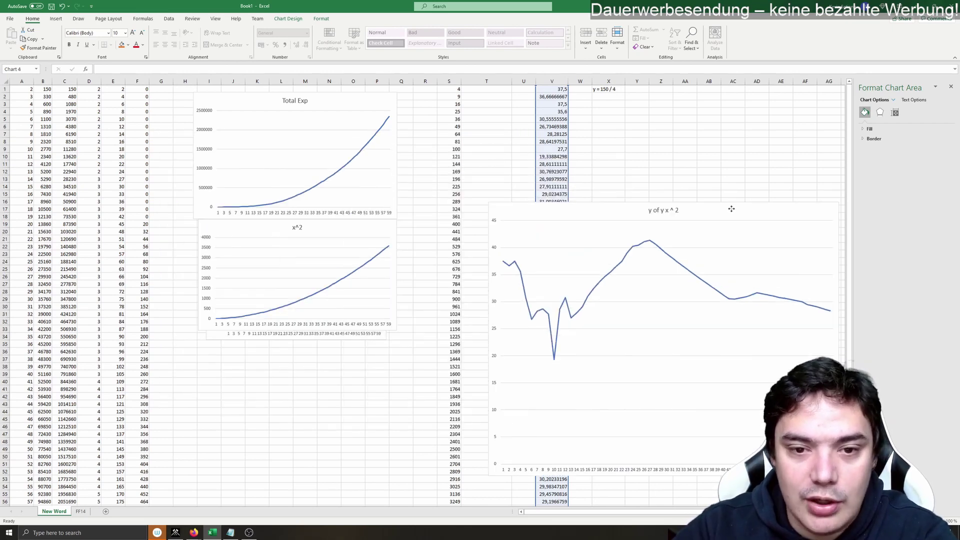
pyautogui.moveTo(342, 231); pyautogui.dragTo(336, 356)
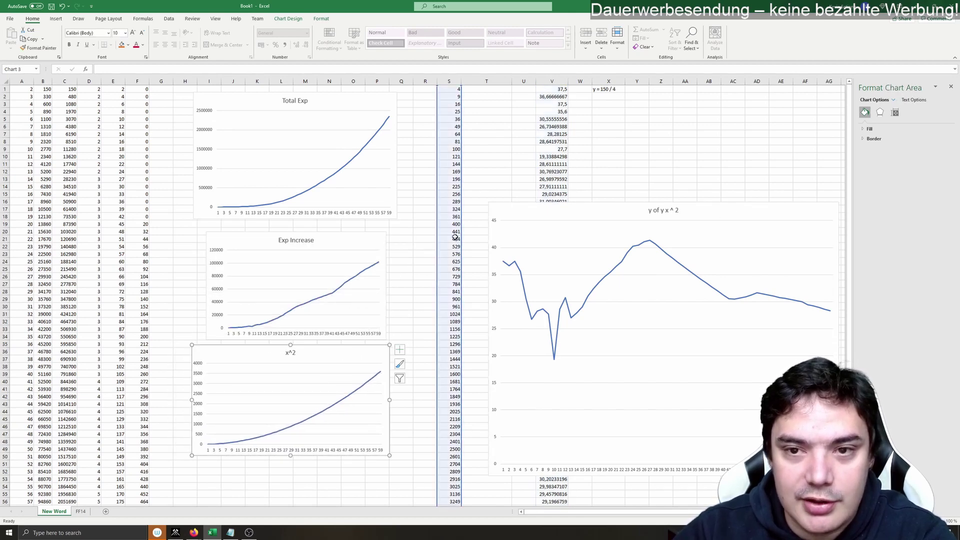
pyautogui.click(482, 90)
pyautogui.click(328, 67)
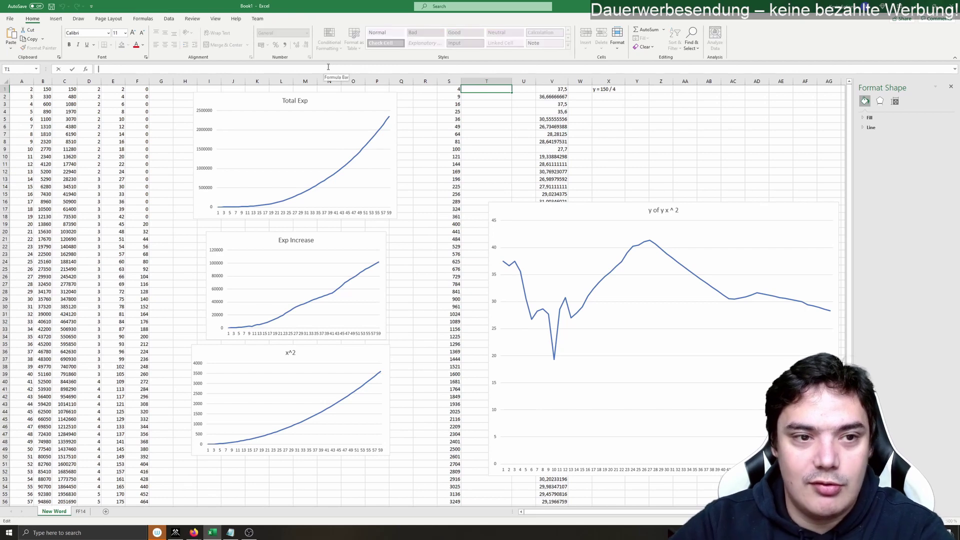
pyautogui.write('1')
pyautogui.press('Return')
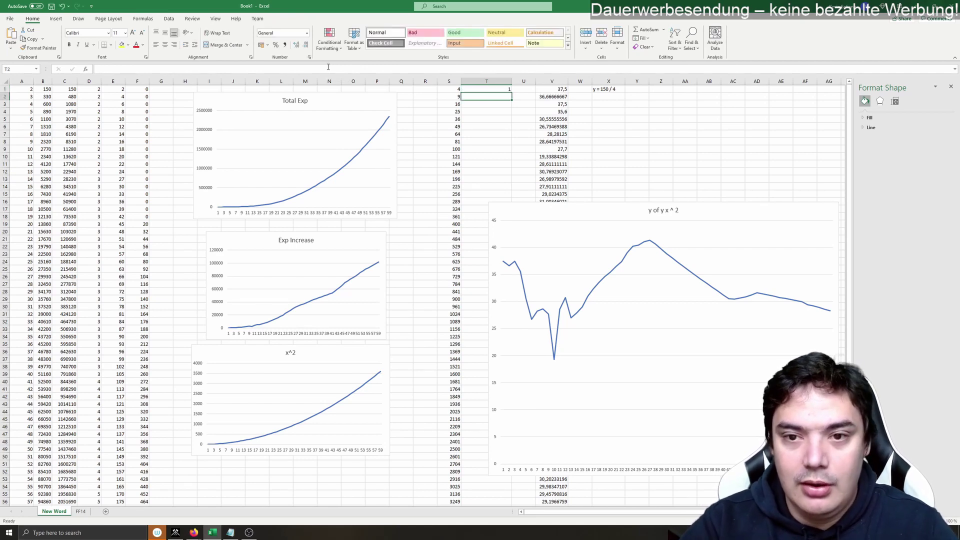
pyautogui.write('2')
pyautogui.press('Up')
pyautogui.moveTo(485, 90); pyautogui.dragTo(513, 494)
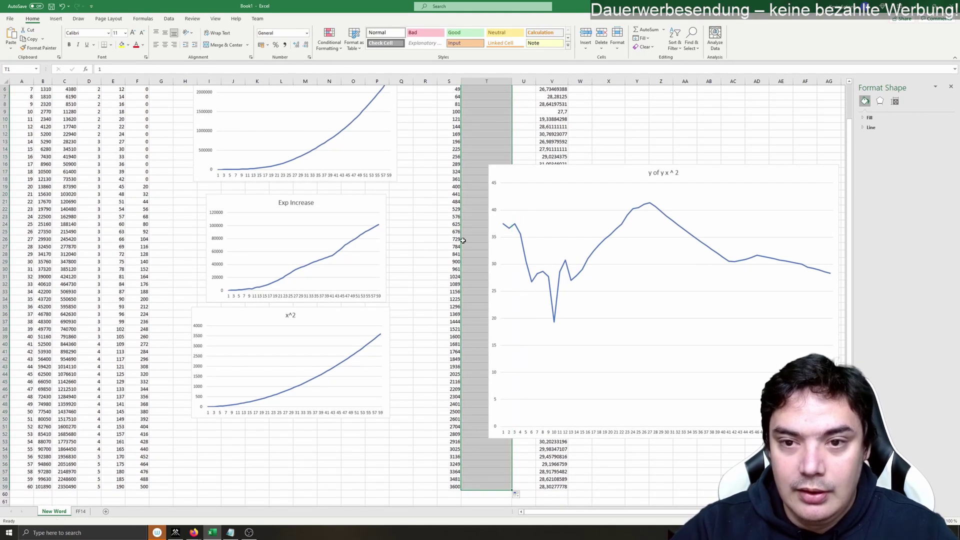
pyautogui.click(479, 151)
pyautogui.scroll(2, 479, 151)
pyautogui.moveTo(480, 81); pyautogui.dragTo(450, 81)
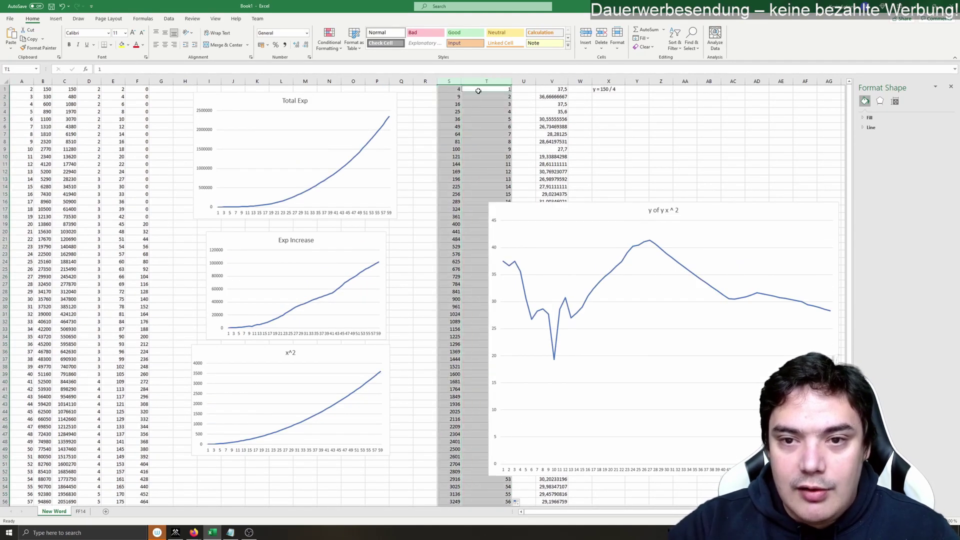
# Insert a 2-D line chart of columns S and T, move it left and enlarge it slightly
pyautogui.click(56, 18)
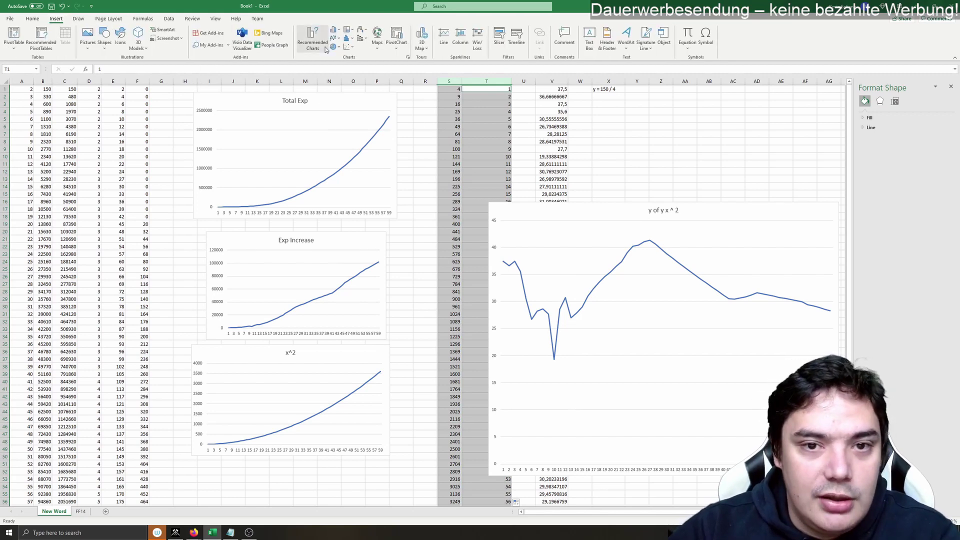
pyautogui.click(339, 39)
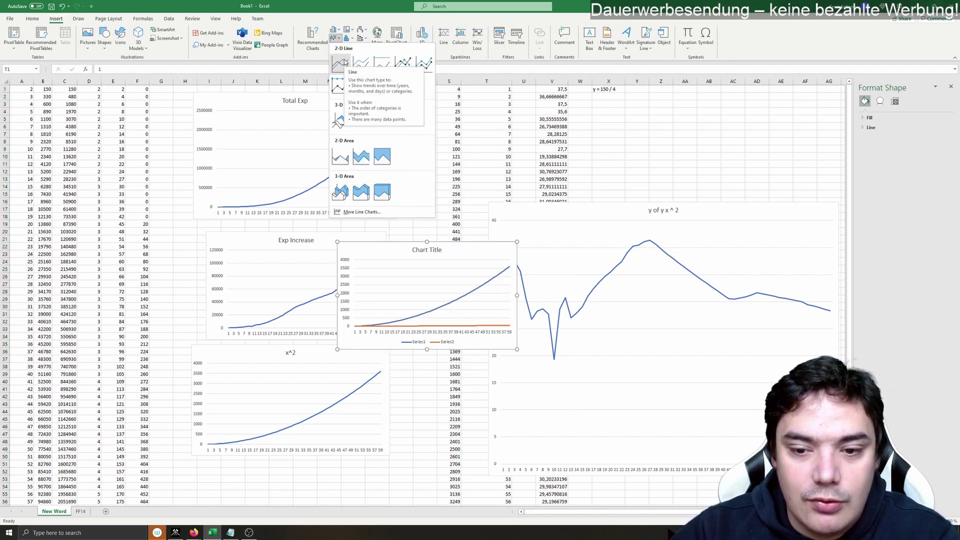
pyautogui.click(345, 62)
pyautogui.moveTo(471, 250); pyautogui.dragTo(319, 134)
pyautogui.moveTo(365, 233); pyautogui.dragTo(383, 252)
# Edit the entry in cell T1, adding '*' to it
pyautogui.click(481, 120)
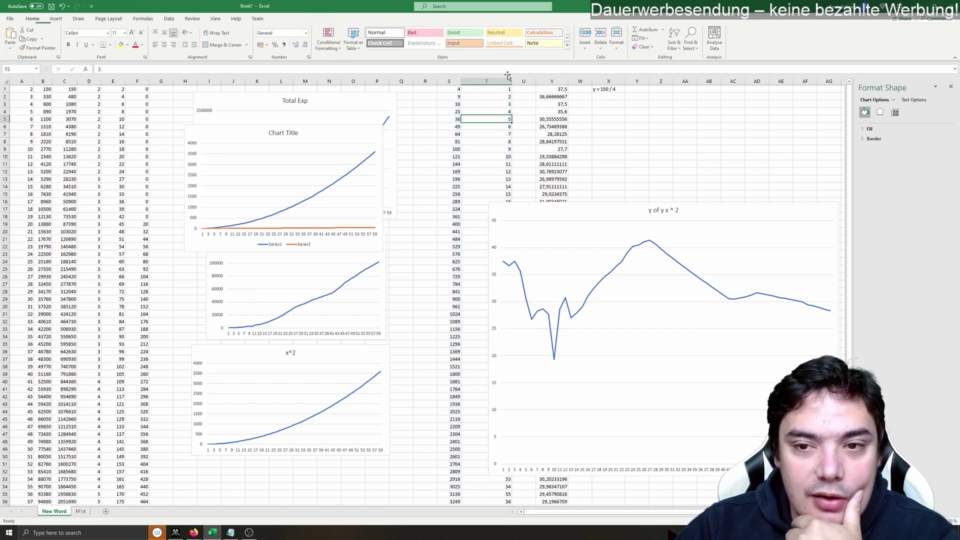
pyautogui.click(498, 90)
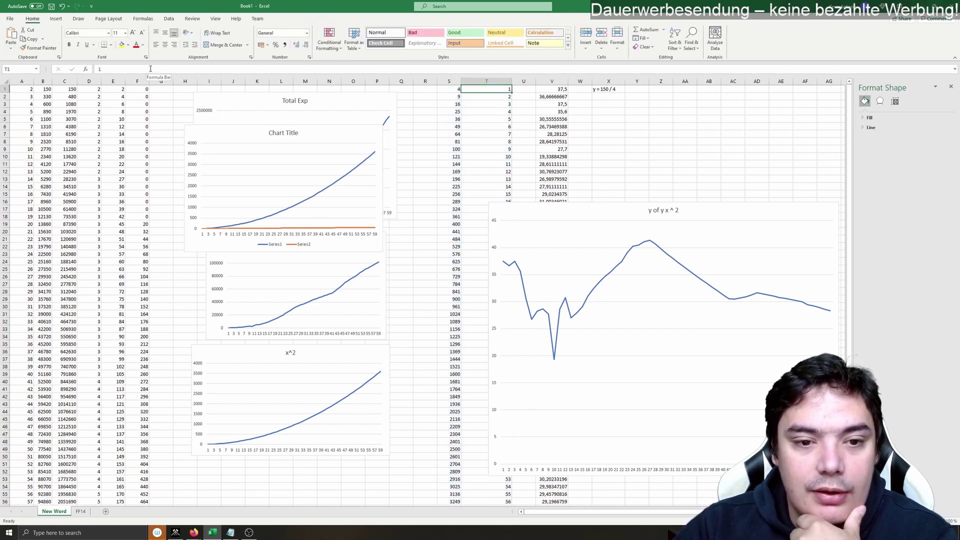
pyautogui.click(166, 68)
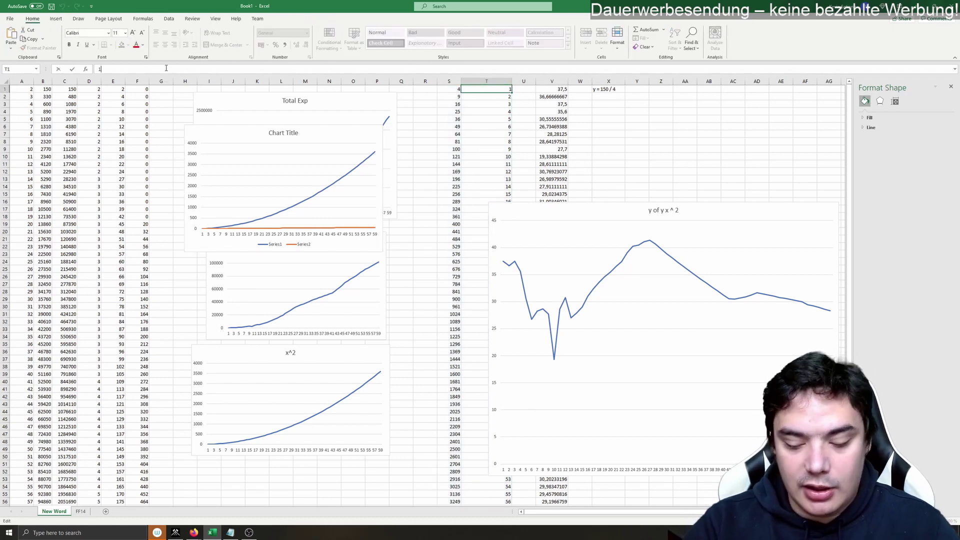
pyautogui.write('*')
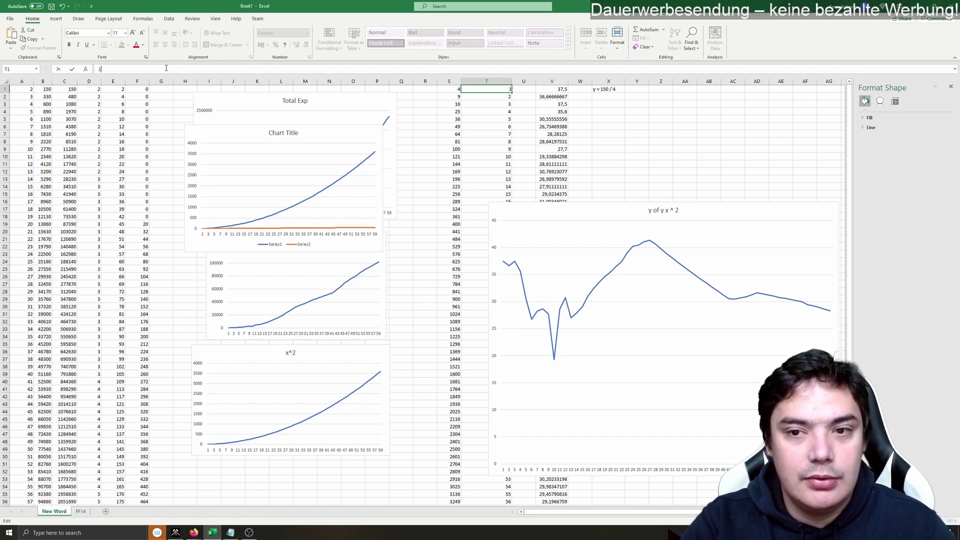
pyautogui.press('Return')
pyautogui.press('Up')
pyautogui.press('Right')
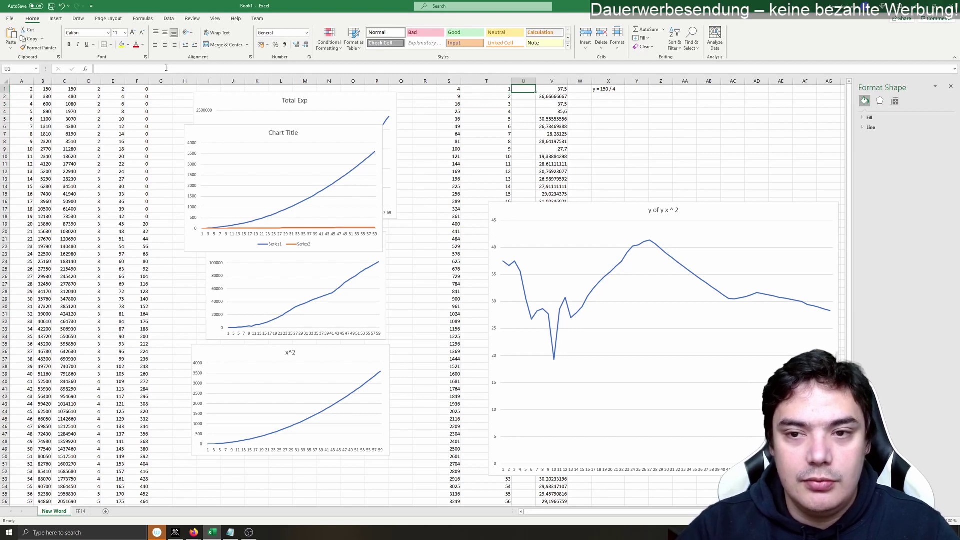
# Enter the formula =T1*50 in cell U1
pyautogui.click(208, 70)
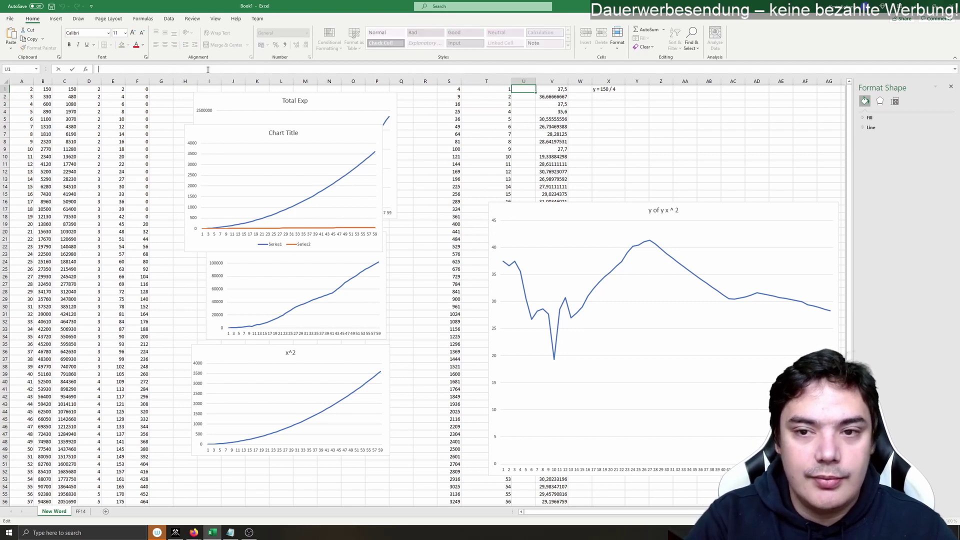
pyautogui.write('=T1')
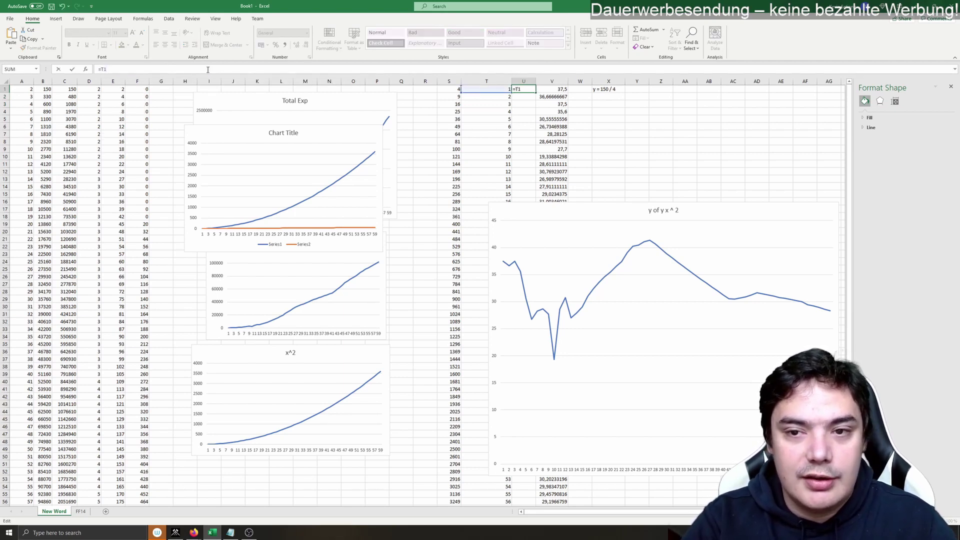
pyautogui.write('*')
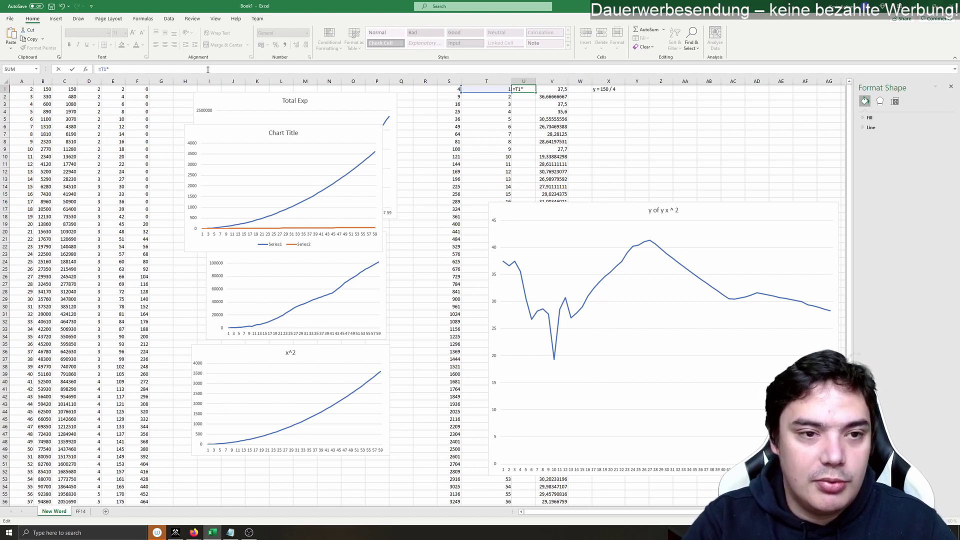
pyautogui.write('50')
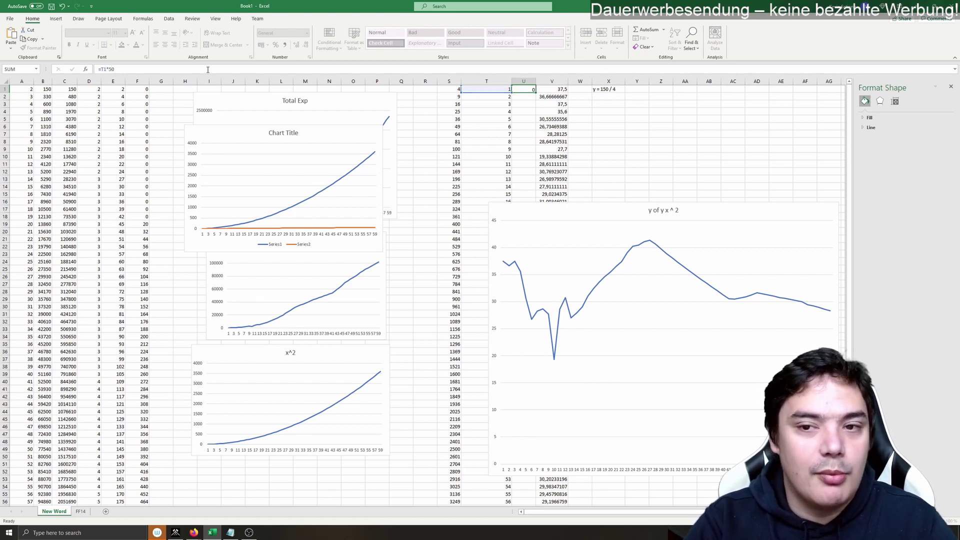
pyautogui.press('Return')
pyautogui.press('Up')
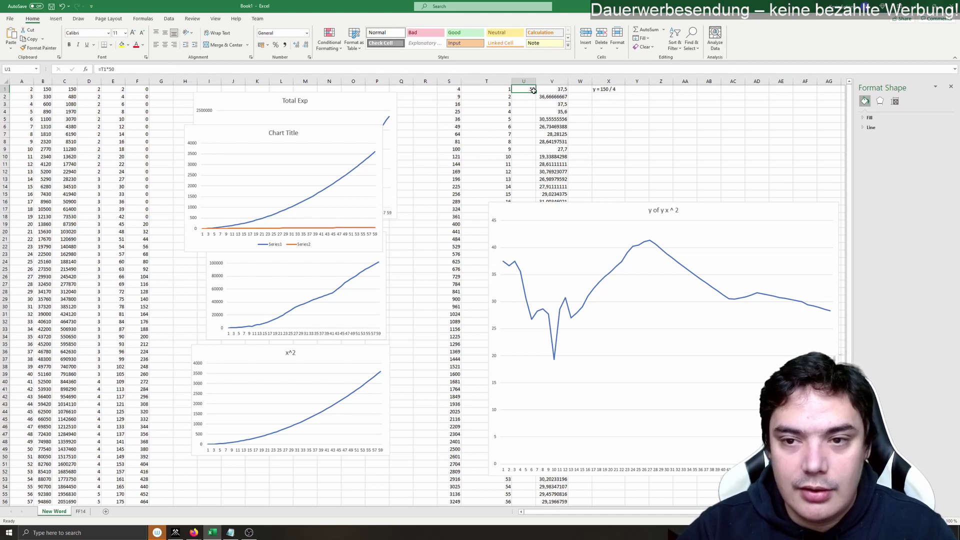
# Move the 'y of y x ^ 2' chart to the right, out of the way
pyautogui.moveTo(534, 93); pyautogui.dragTo(533, 171)
pyautogui.scroll(-5, 570, 132)
pyautogui.scroll(2, 570, 132)
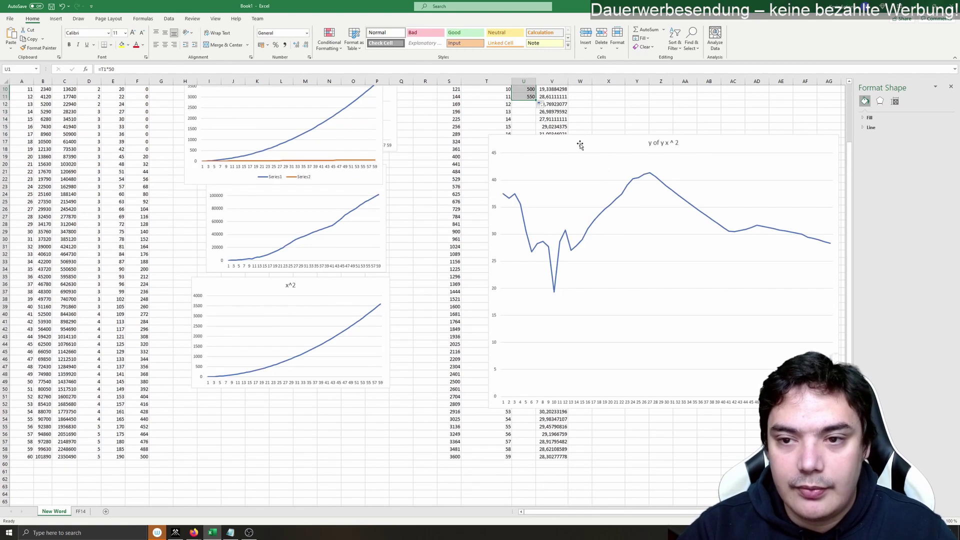
pyautogui.click(571, 140)
pyautogui.moveTo(571, 140); pyautogui.dragTo(737, 150)
# Fill =T1*50 down column U to row 59, then select column S from S1 down
pyautogui.click(531, 97)
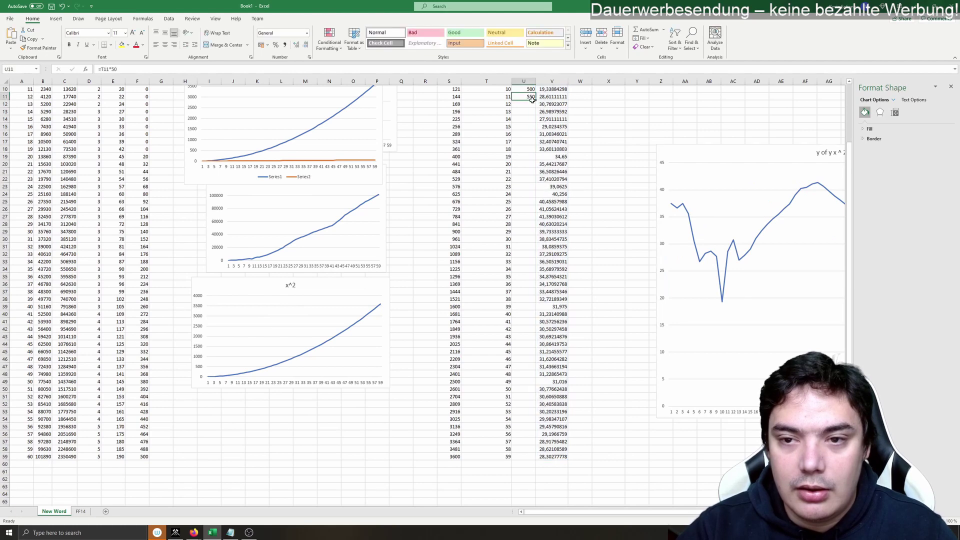
pyautogui.moveTo(535, 100); pyautogui.dragTo(534, 460)
pyautogui.scroll(3, 515, 104)
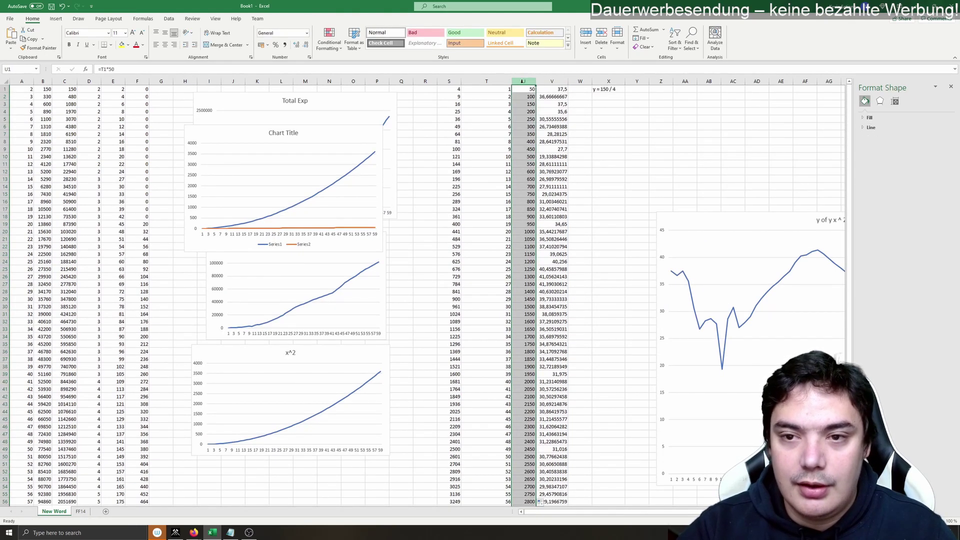
pyautogui.click(449, 89)
pyautogui.hotkey('ctrl', 'shift', 'Down')
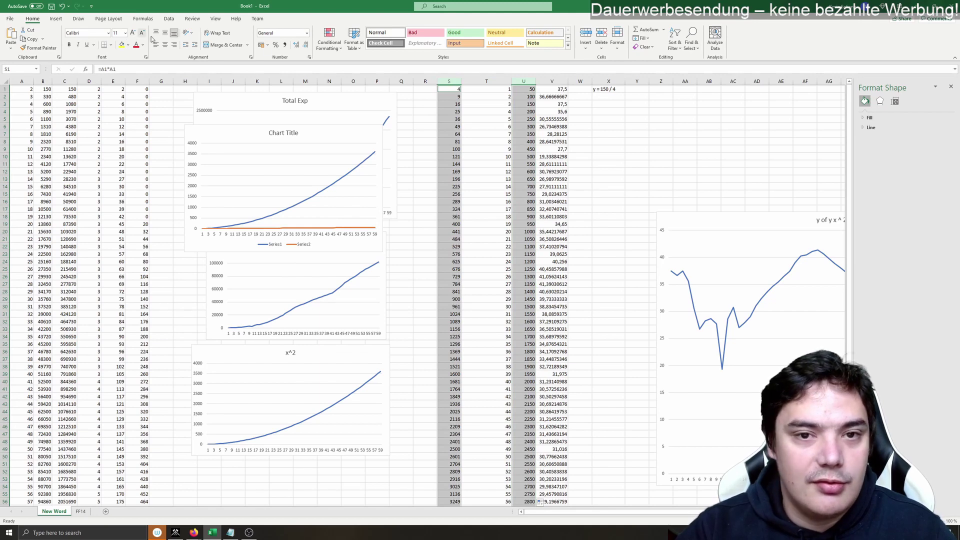
# Insert a 2-D line chart comparing column S squared values with column U, moved up-left
pyautogui.click(56, 19)
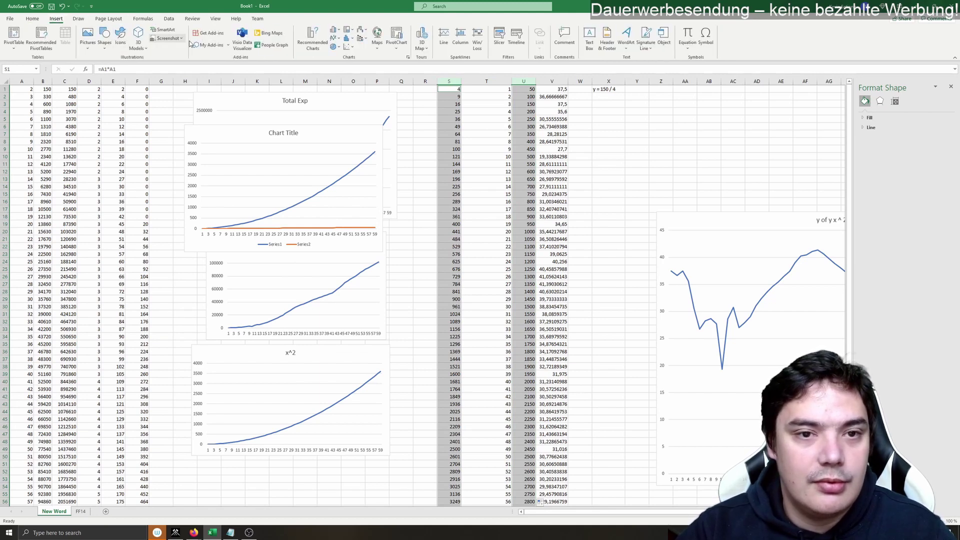
pyautogui.click(334, 38)
pyautogui.click(340, 64)
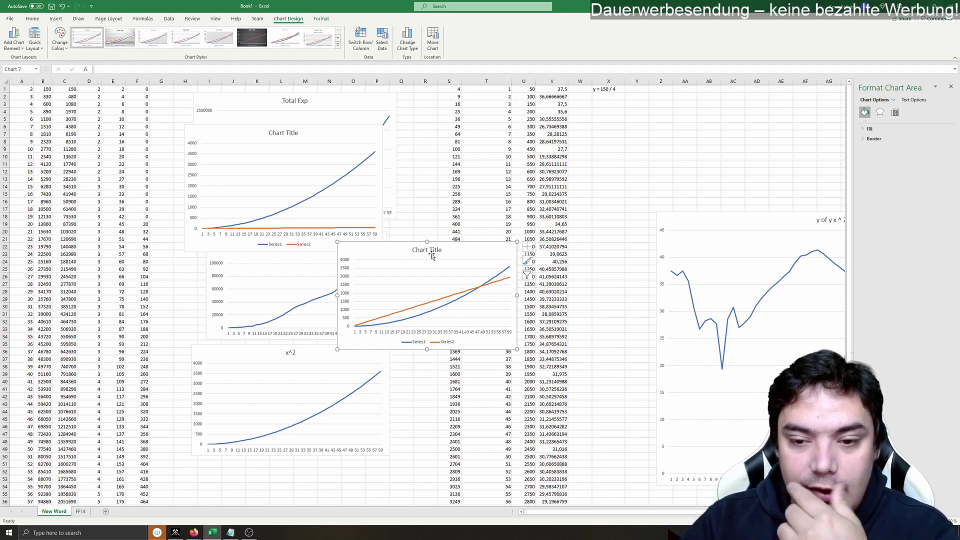
pyautogui.moveTo(458, 250); pyautogui.dragTo(366, 234)
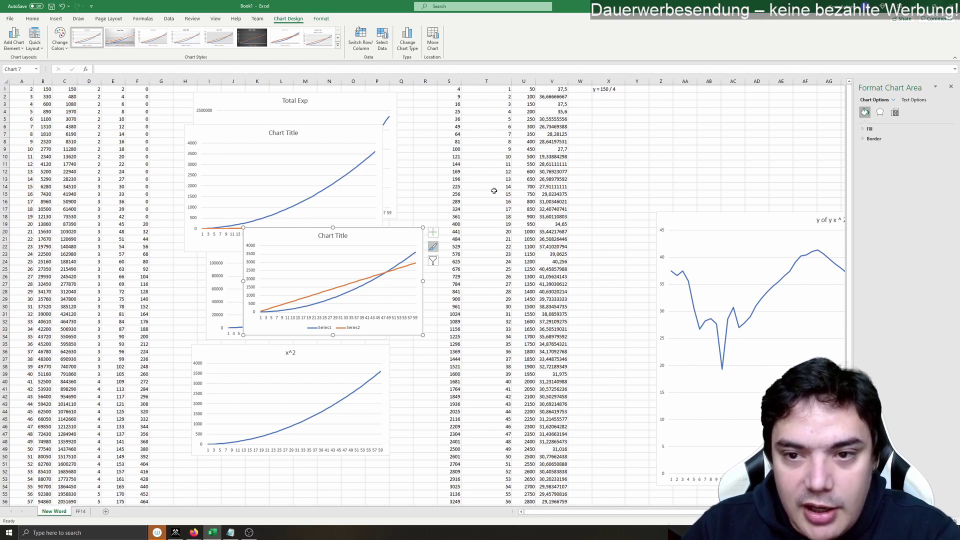
pyautogui.click(524, 89)
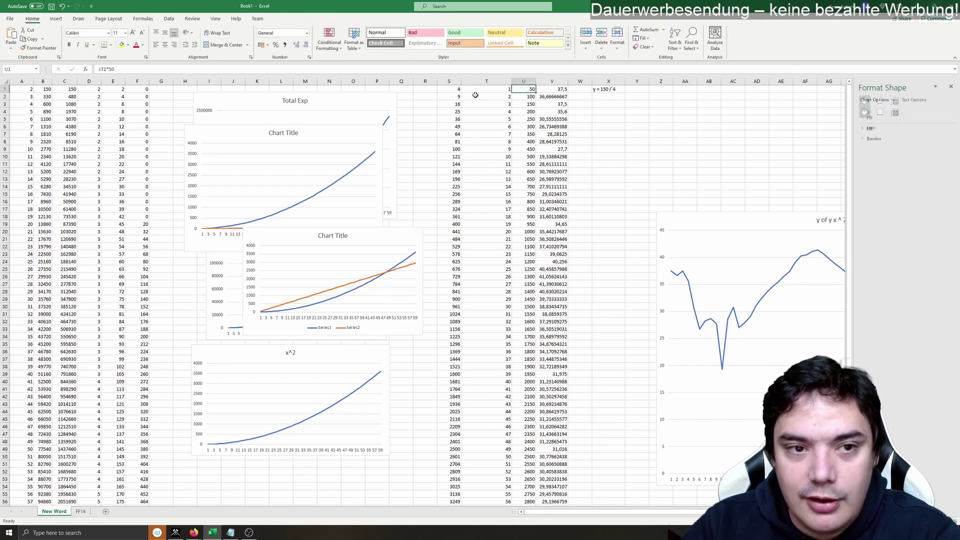
# Change U1 to =T1*25, fill it down column U, and move the comparison chart up-right
pyautogui.click(199, 70)
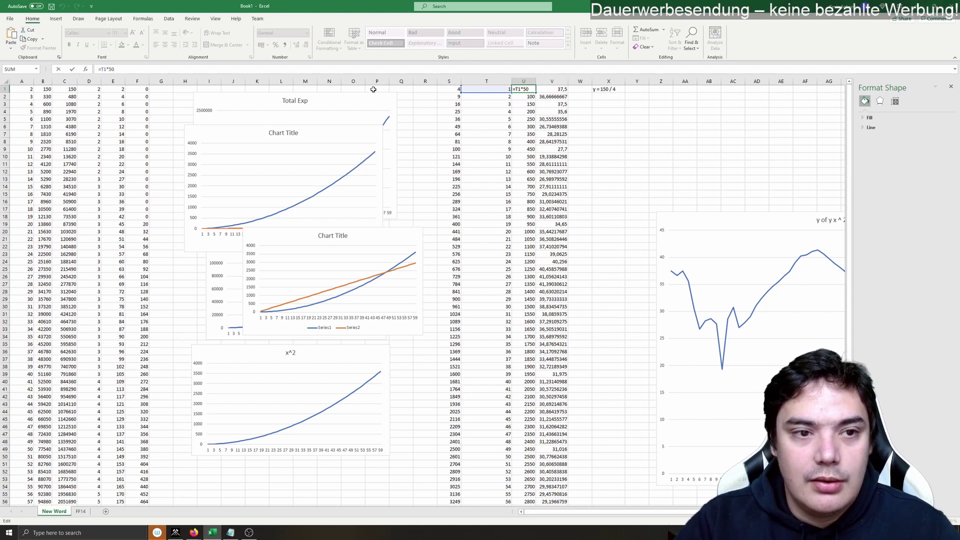
pyautogui.press('Return')
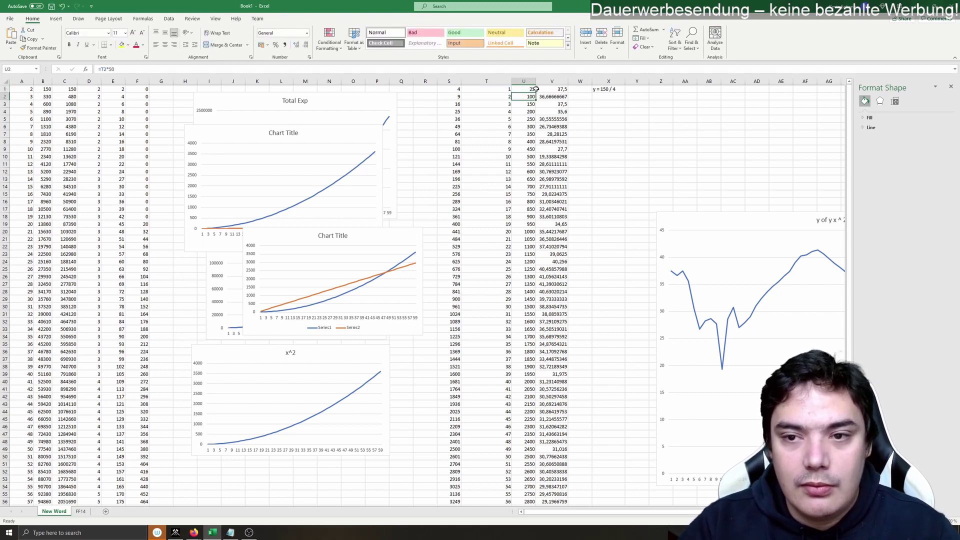
pyautogui.click(531, 89)
pyautogui.doubleClick(536, 93)
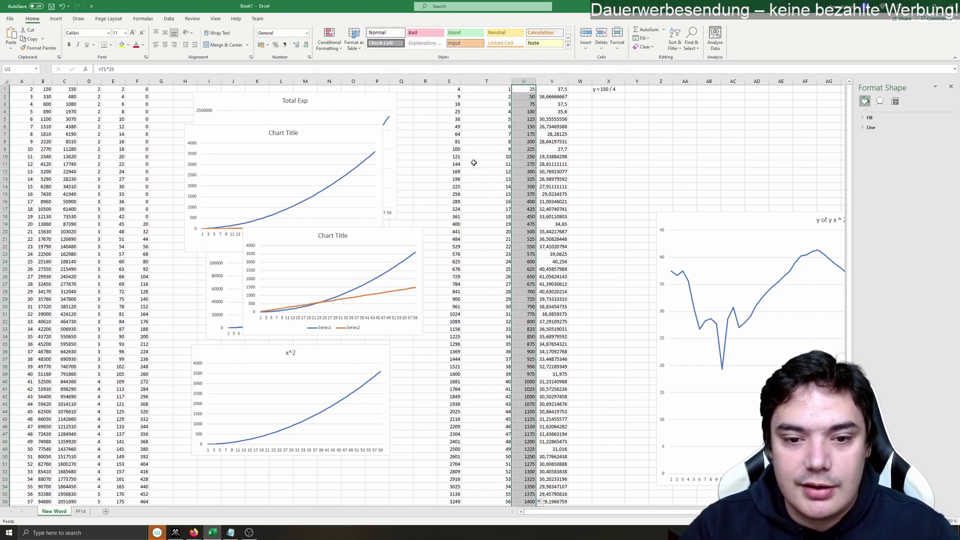
pyautogui.click(365, 235)
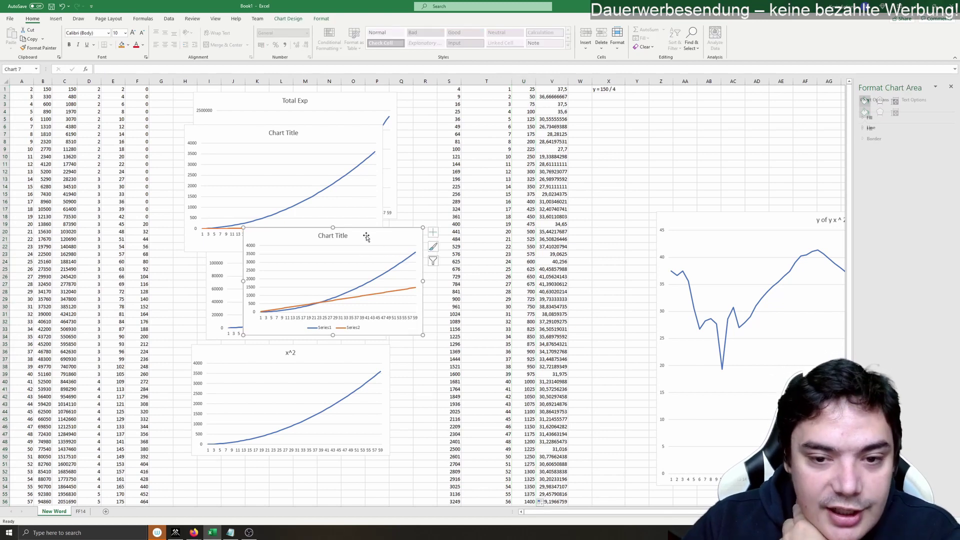
pyautogui.moveTo(366, 235); pyautogui.dragTo(386, 203)
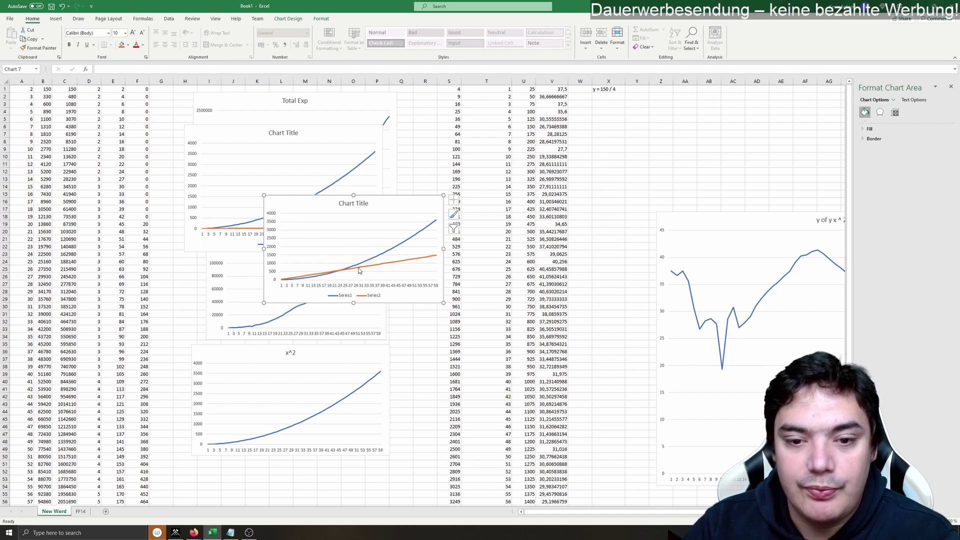
# Drag the 'y of y x ^ 2' chart left and up beside the comparison chart
pyautogui.moveTo(359, 271)
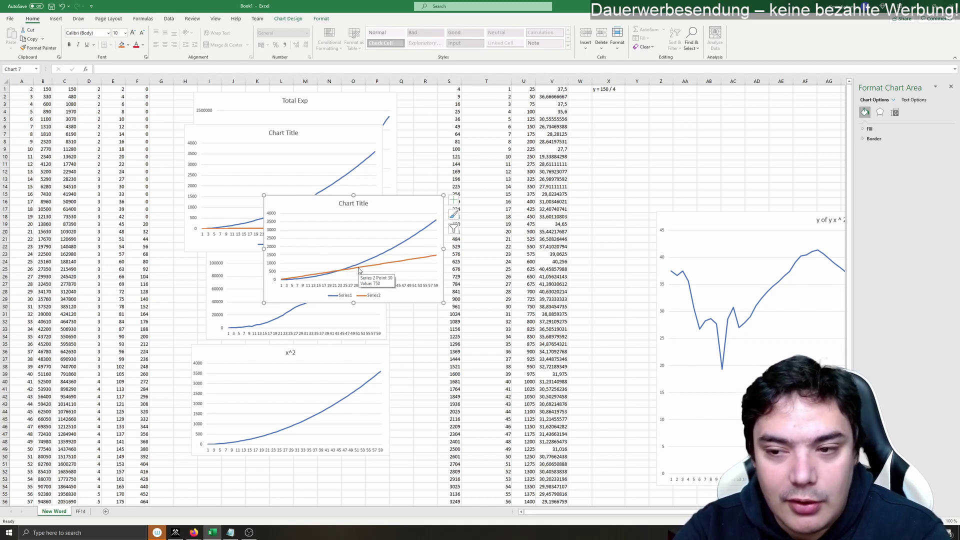
pyautogui.click(725, 217)
pyautogui.moveTo(724, 216); pyautogui.dragTo(541, 206)
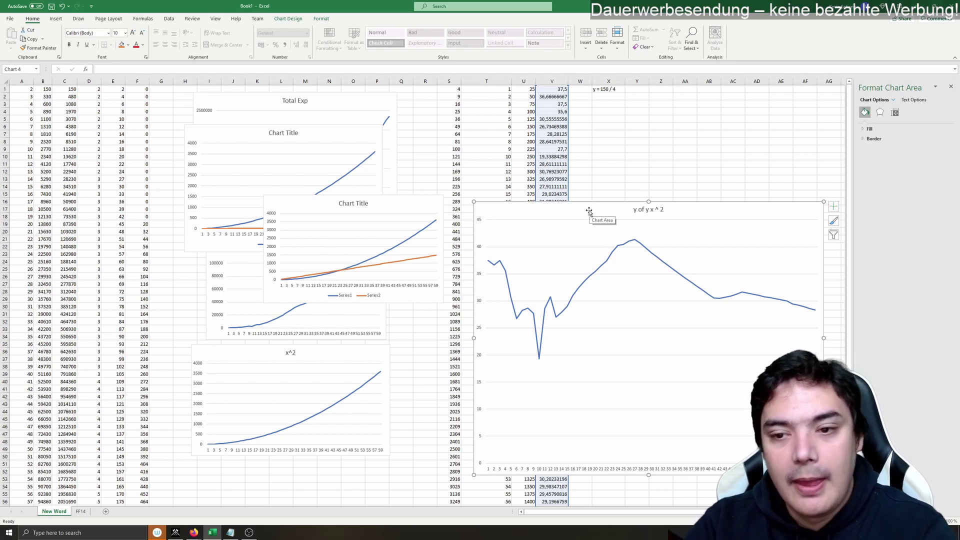
# Move the 'y of y x ^ 2' chart to the lower right and nudge the comparison chart right
pyautogui.moveTo(589, 211); pyautogui.dragTo(702, 245)
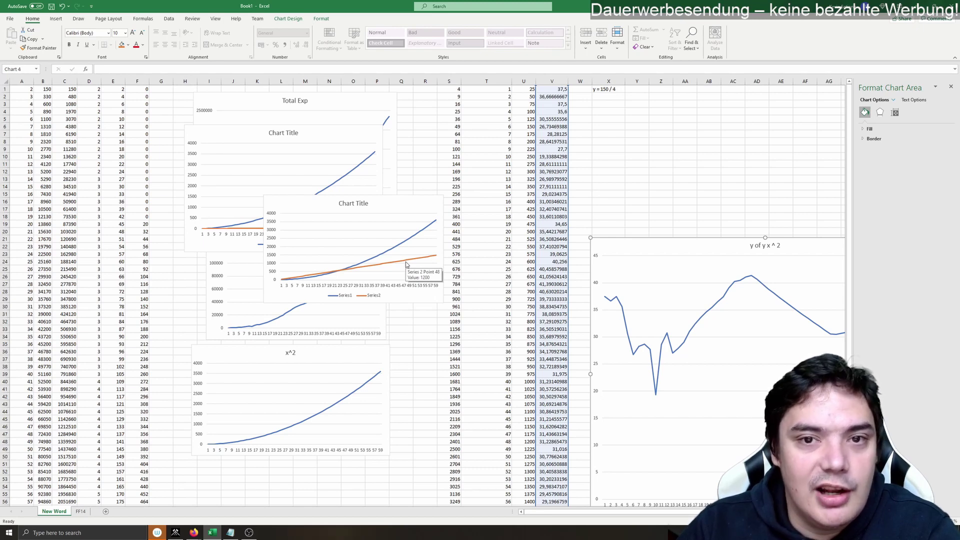
pyautogui.click(382, 206)
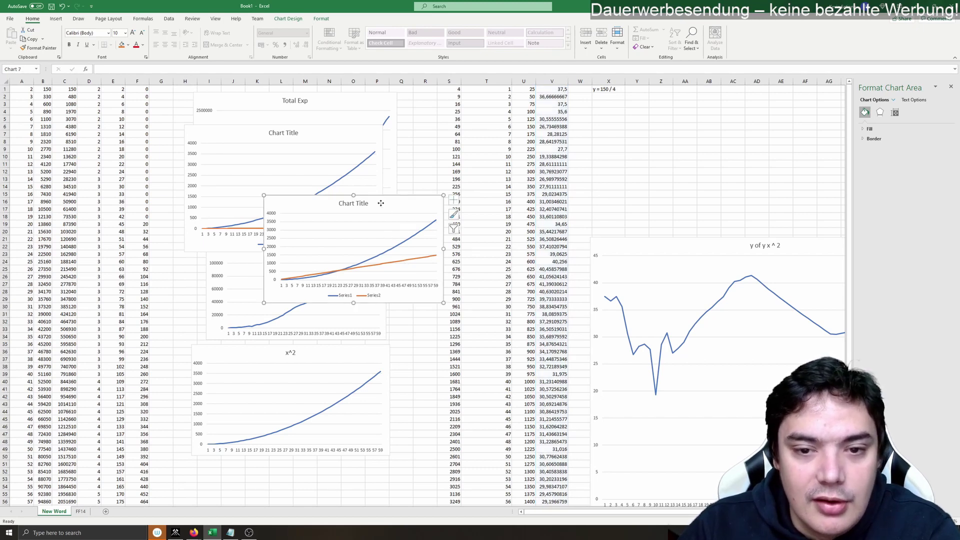
pyautogui.moveTo(382, 206); pyautogui.dragTo(413, 211)
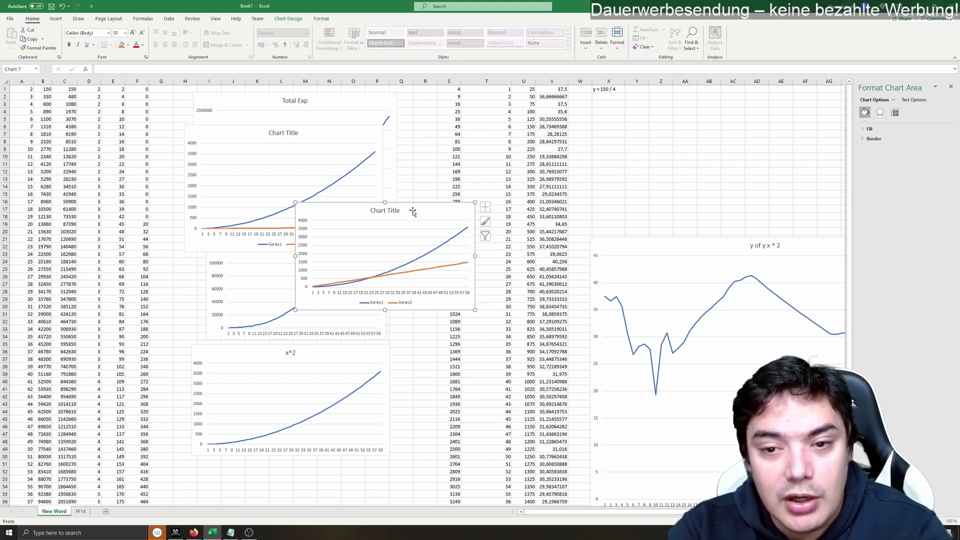
pyautogui.moveTo(413, 212); pyautogui.dragTo(436, 207)
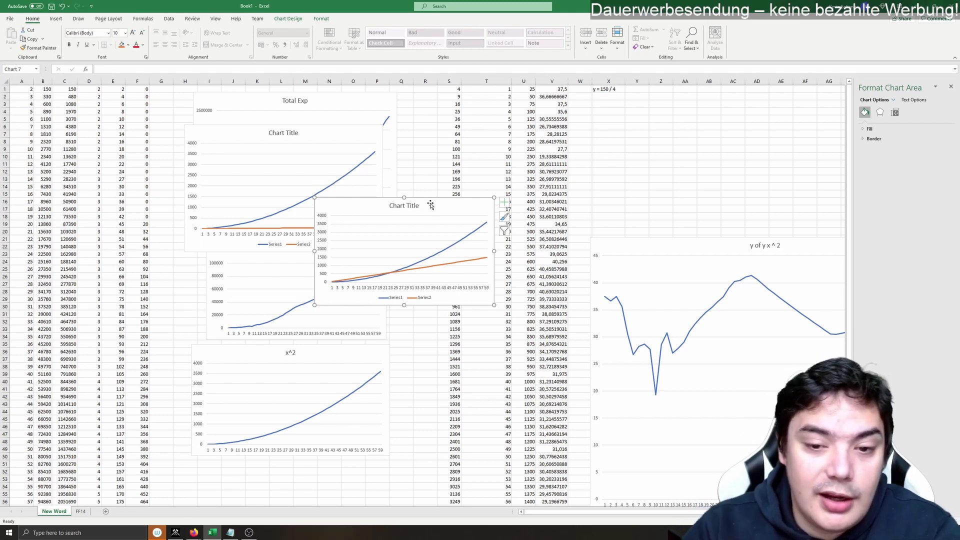
pyautogui.moveTo(384, 281)
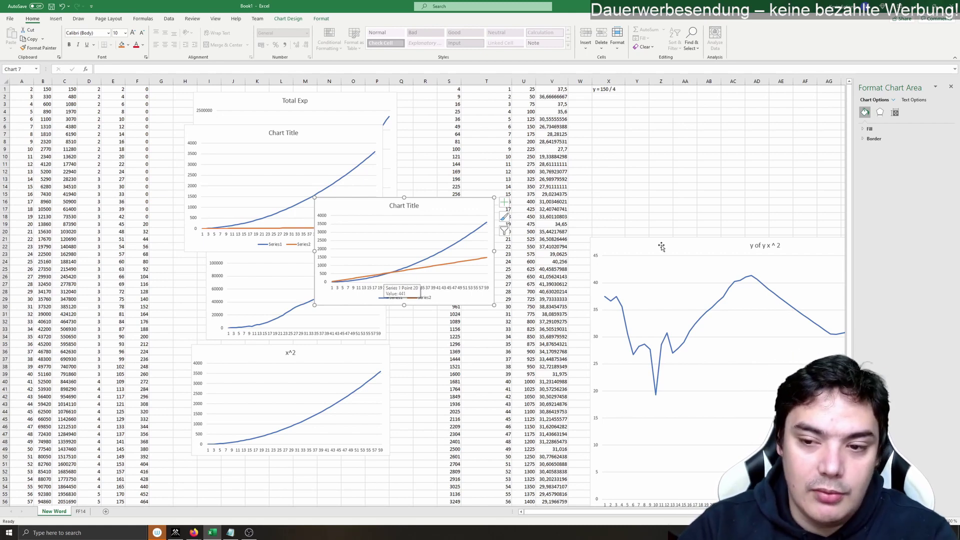
pyautogui.moveTo(662, 246); pyautogui.dragTo(610, 245)
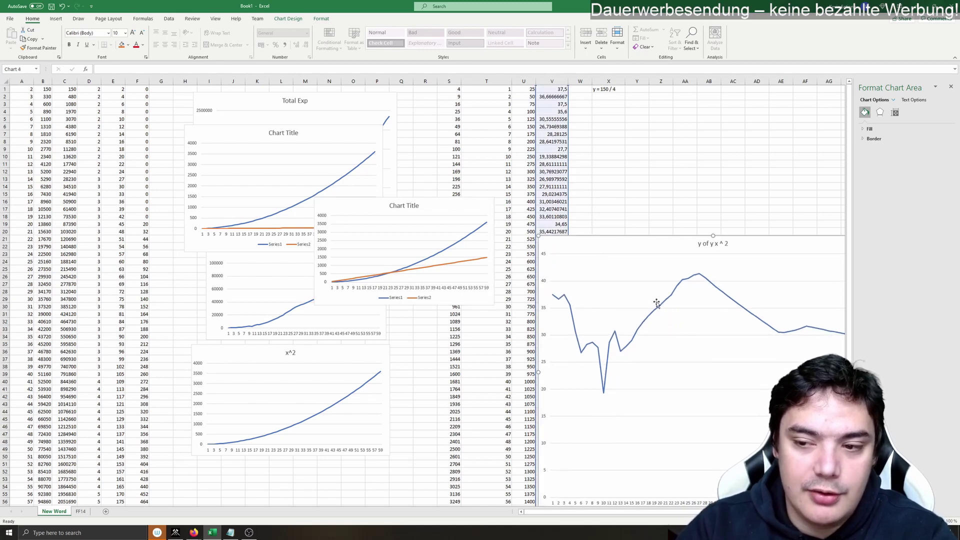